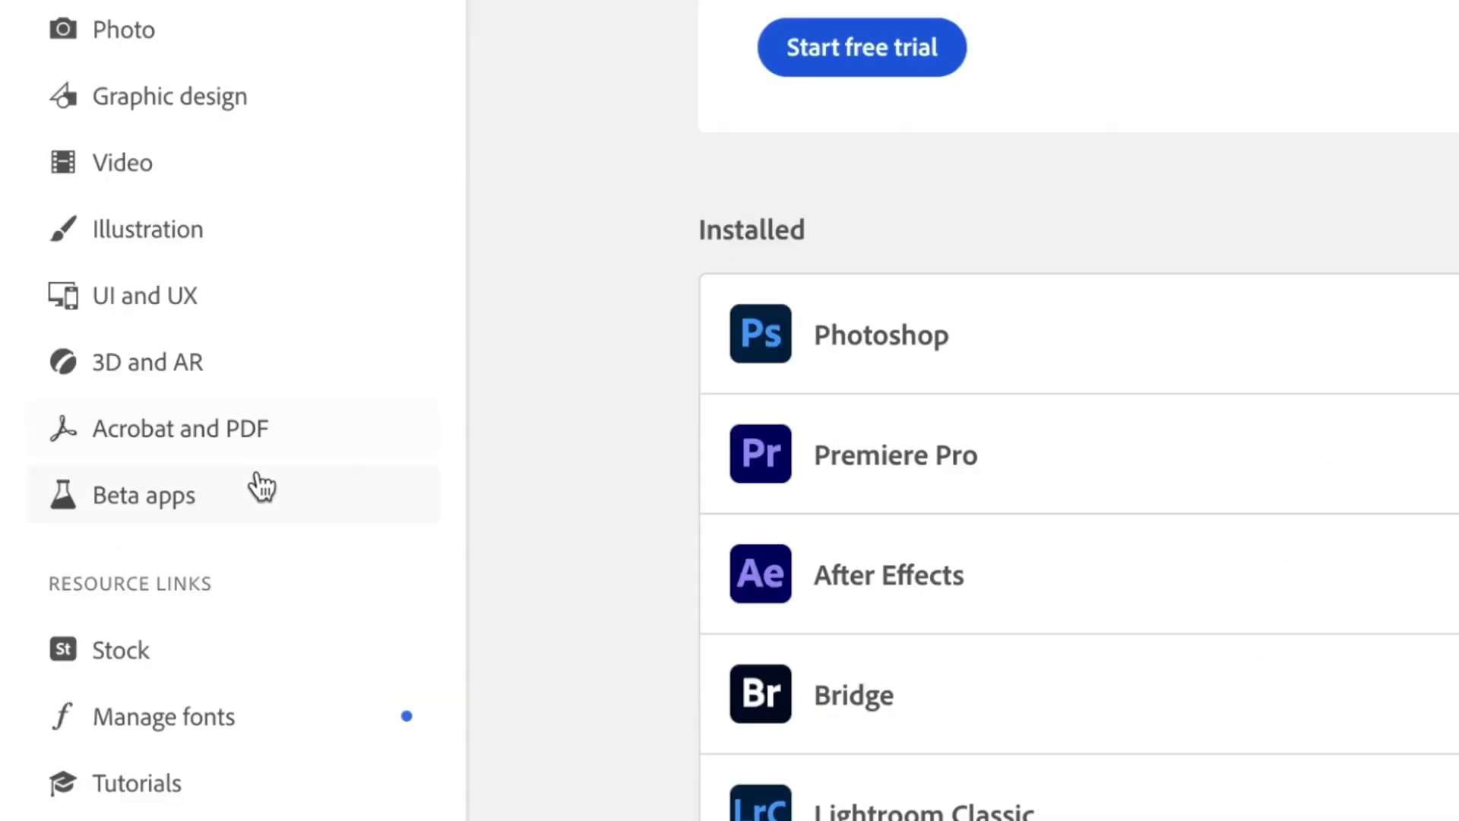
Step: Launch Adobe Premiere Pro (Beta) from the Beta apps folder in Creative Cloud
{"action": "left_click", "coordinate": [105, 461]}
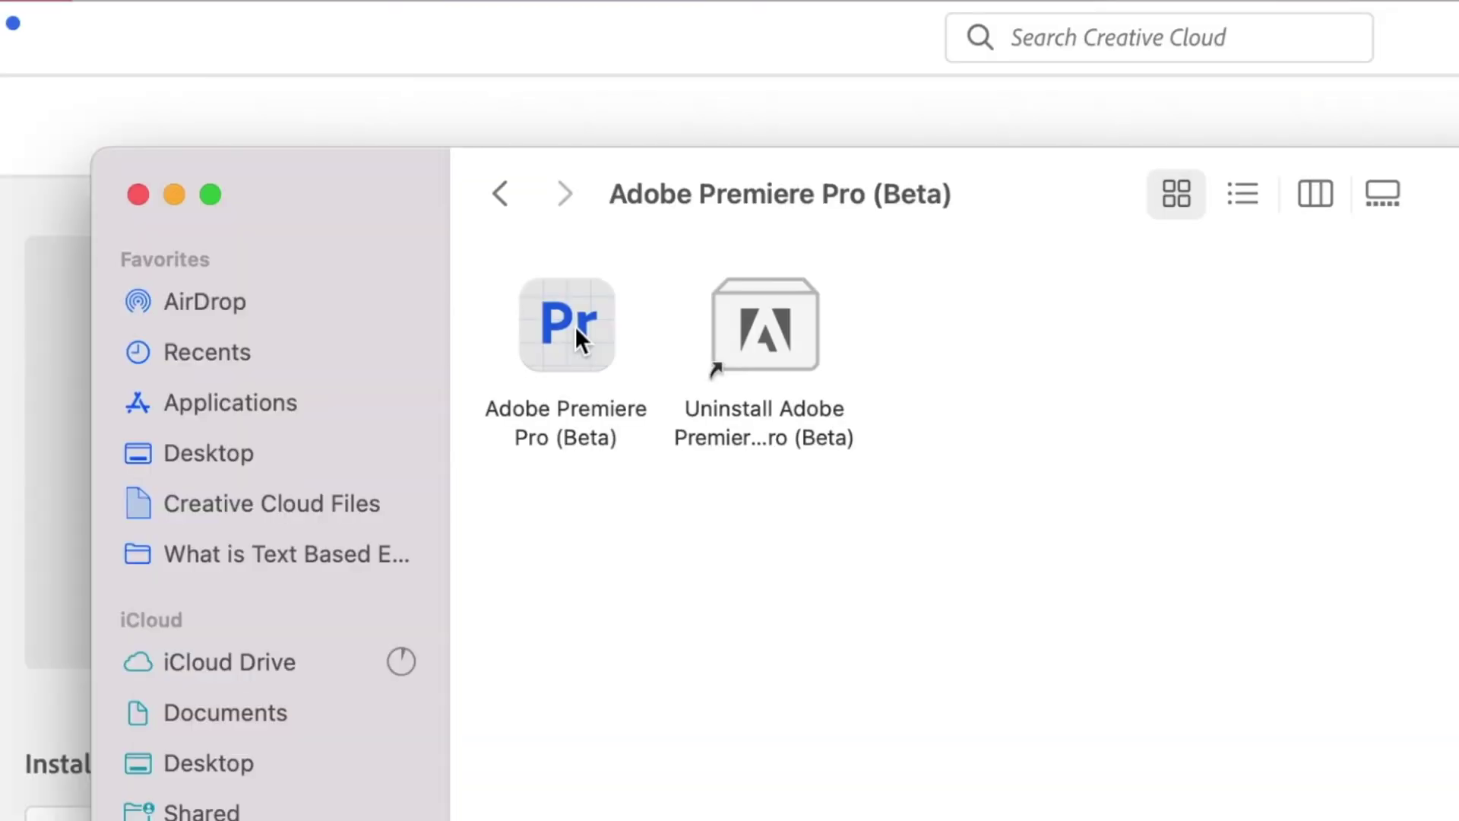
{"action": "double_click", "coordinate": [575, 326]}
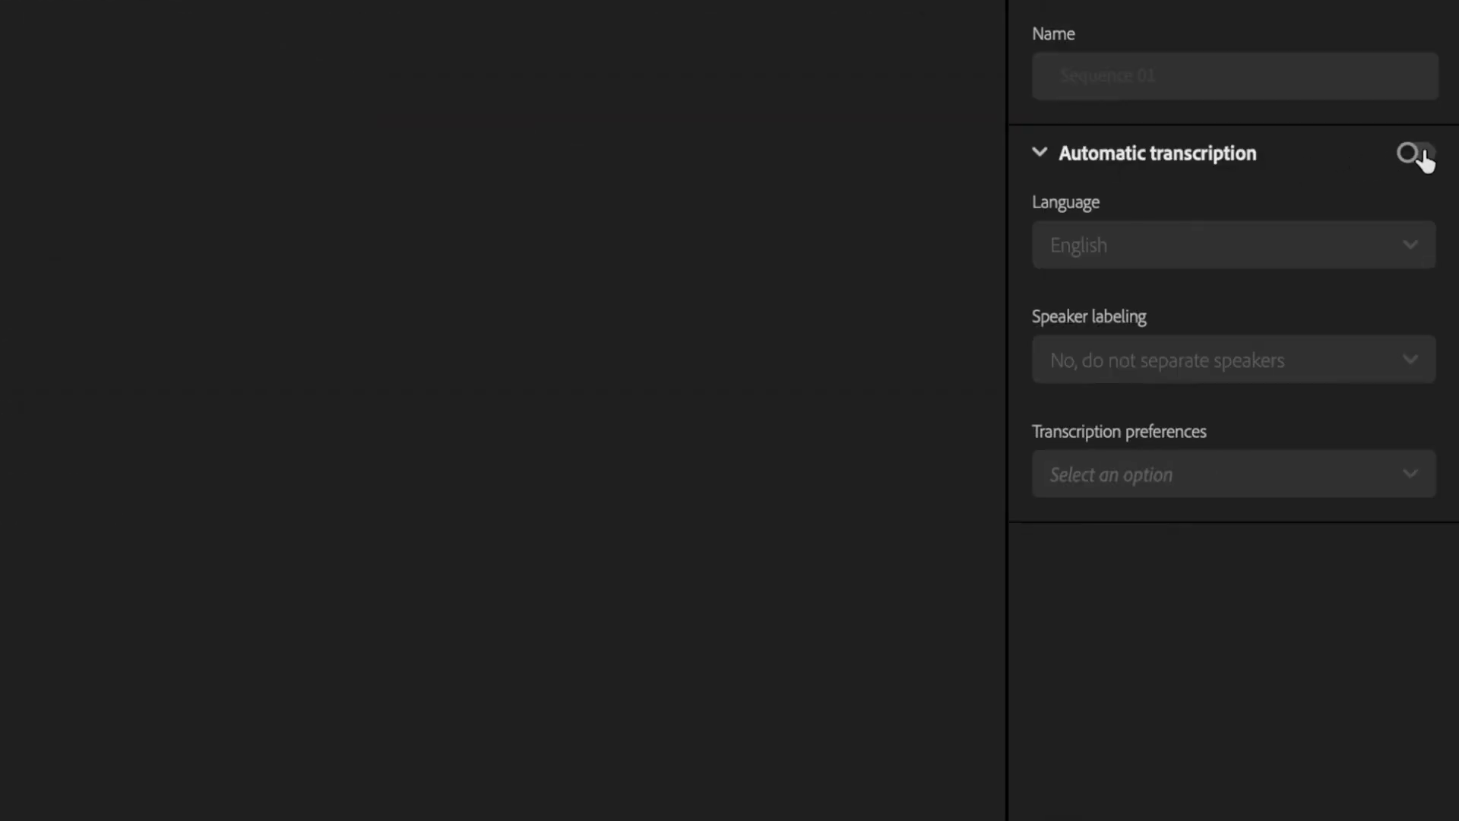
Step: Turn on automatic transcription in English, without separating speakers
{"action": "left_click", "coordinate": [1418, 156]}
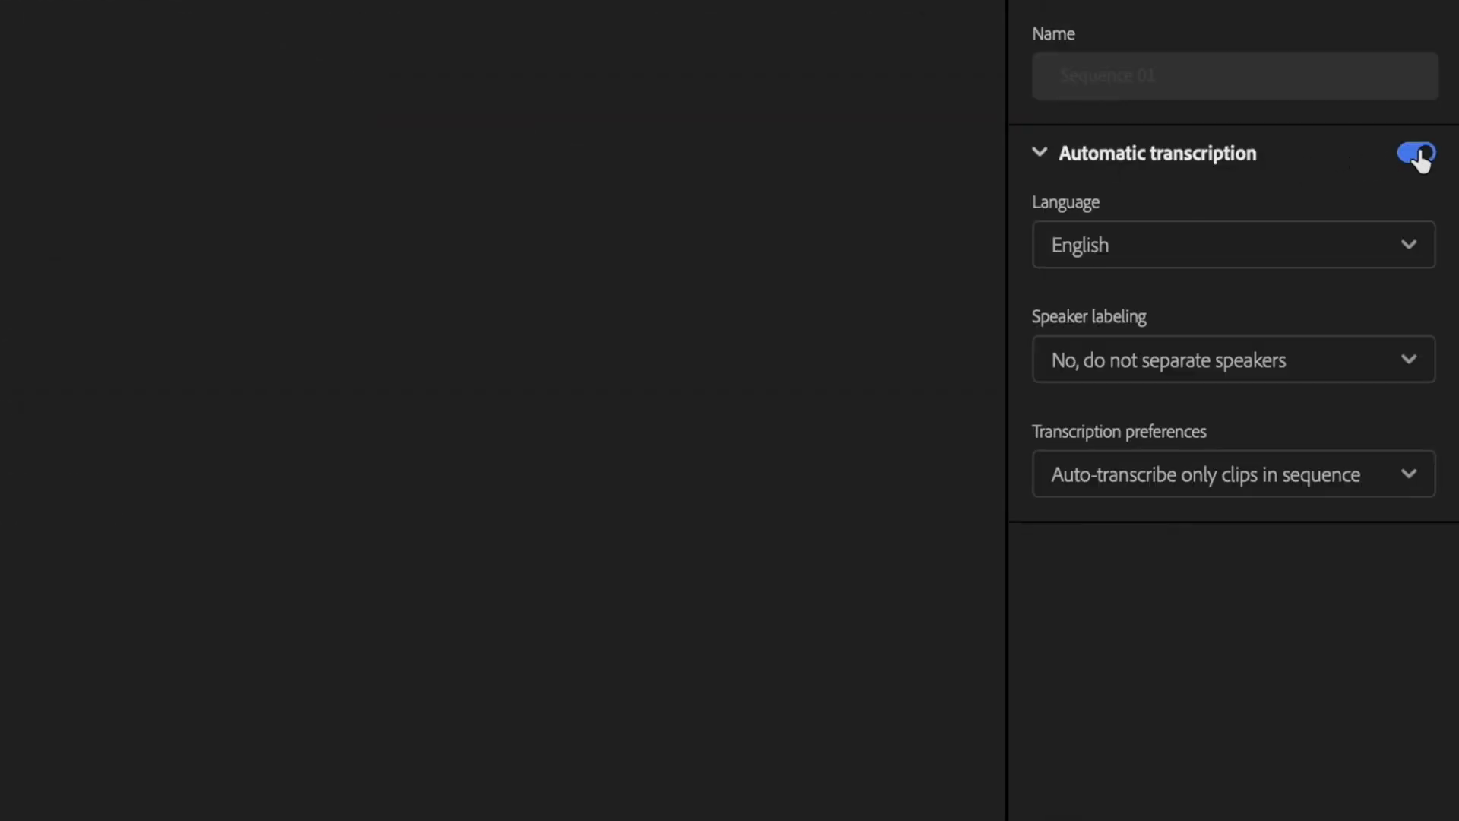
{"action": "left_click", "coordinate": [1392, 234]}
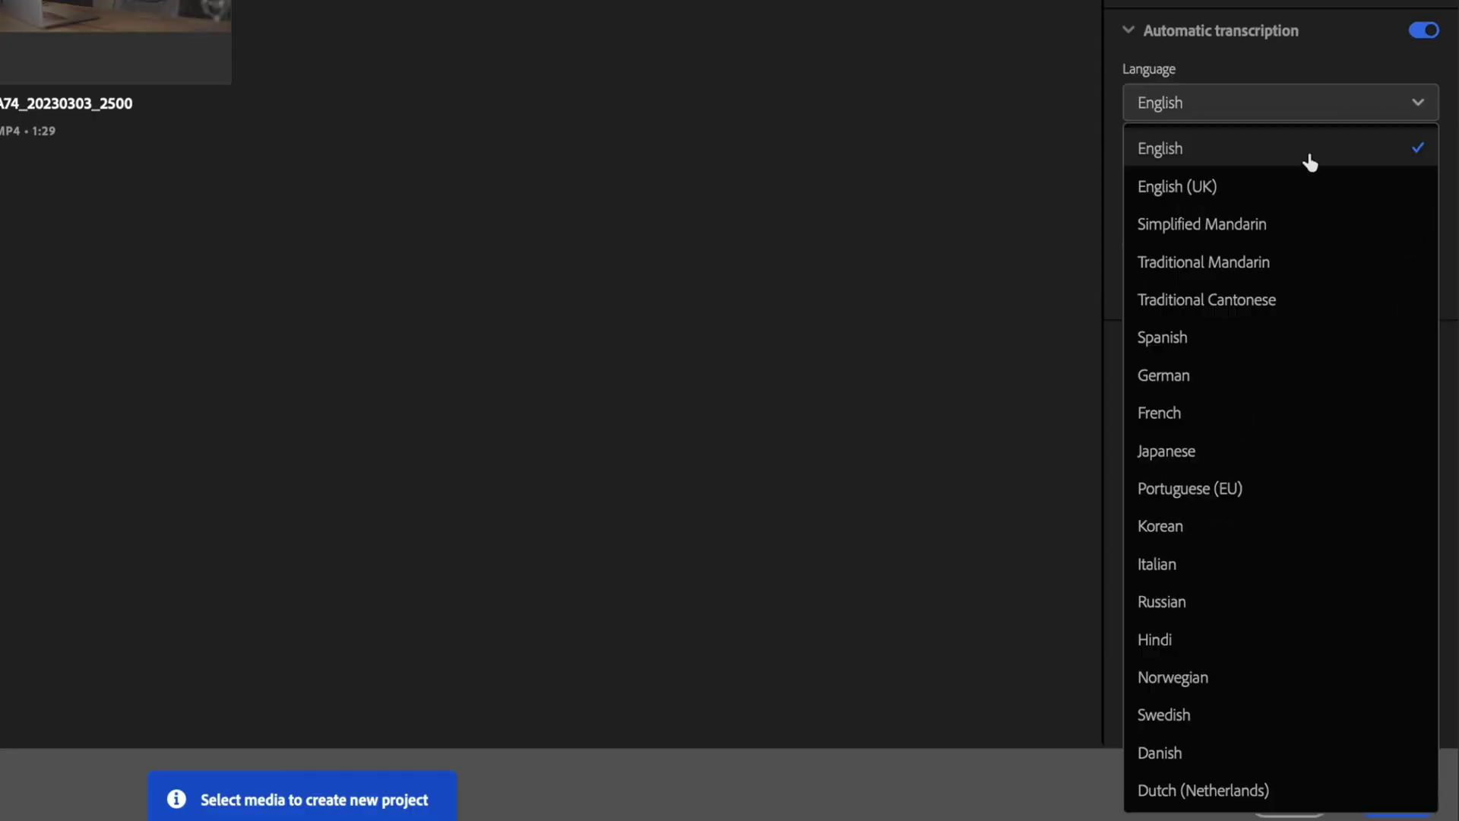
{"action": "left_click", "coordinate": [1310, 154]}
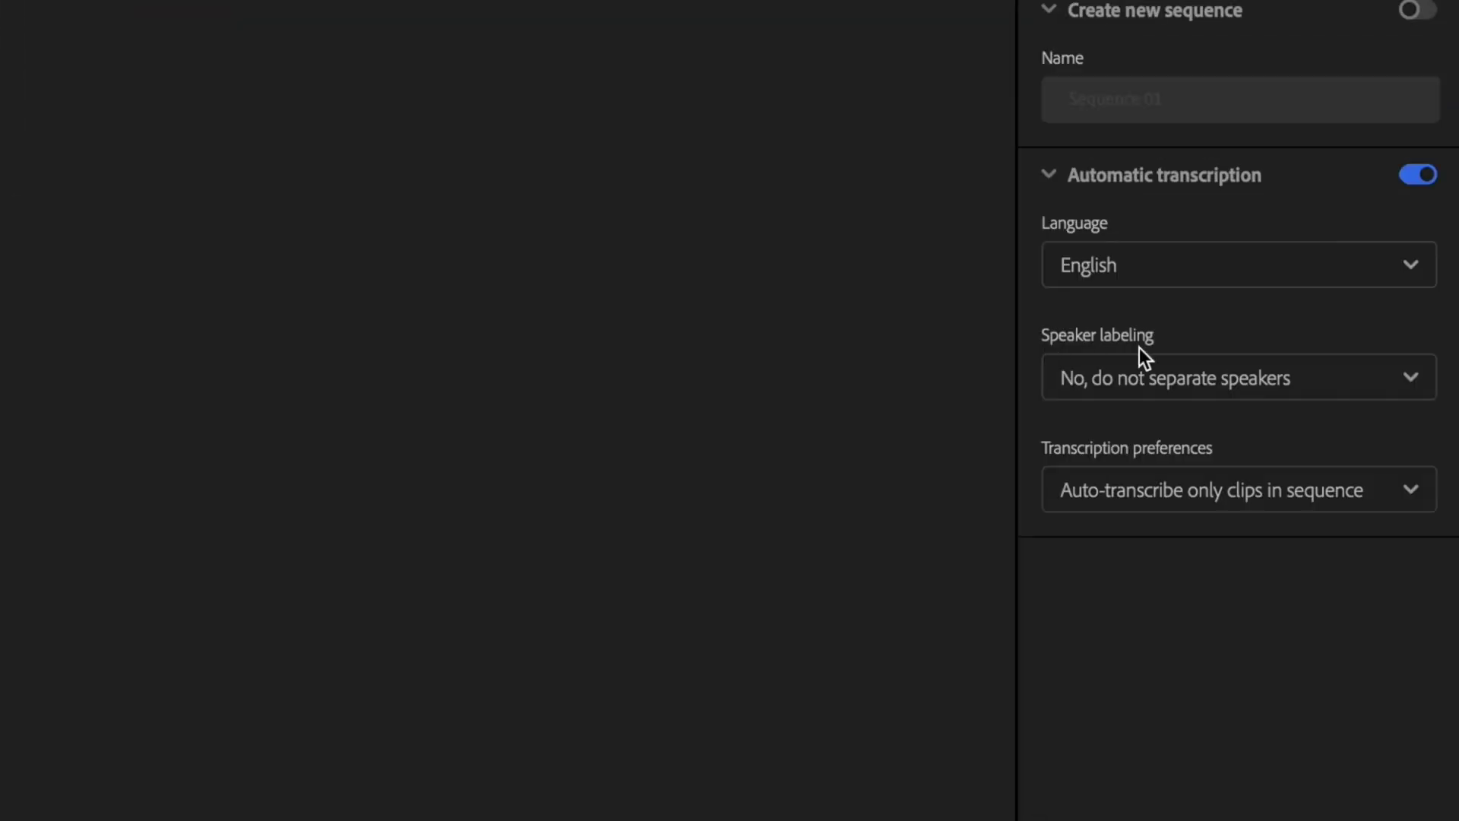
{"action": "left_click", "coordinate": [1160, 380]}
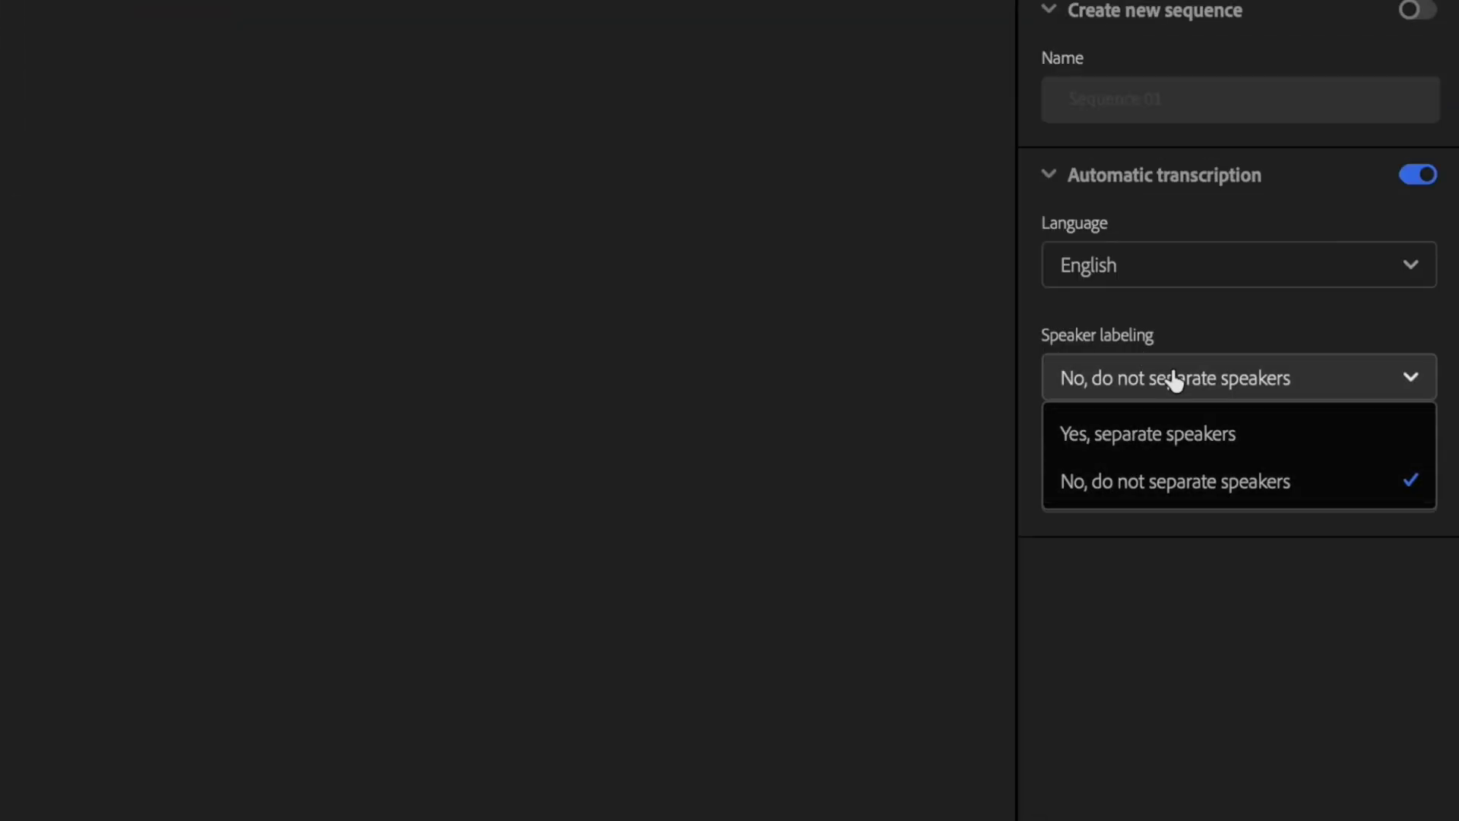
{"action": "left_click", "coordinate": [1172, 377]}
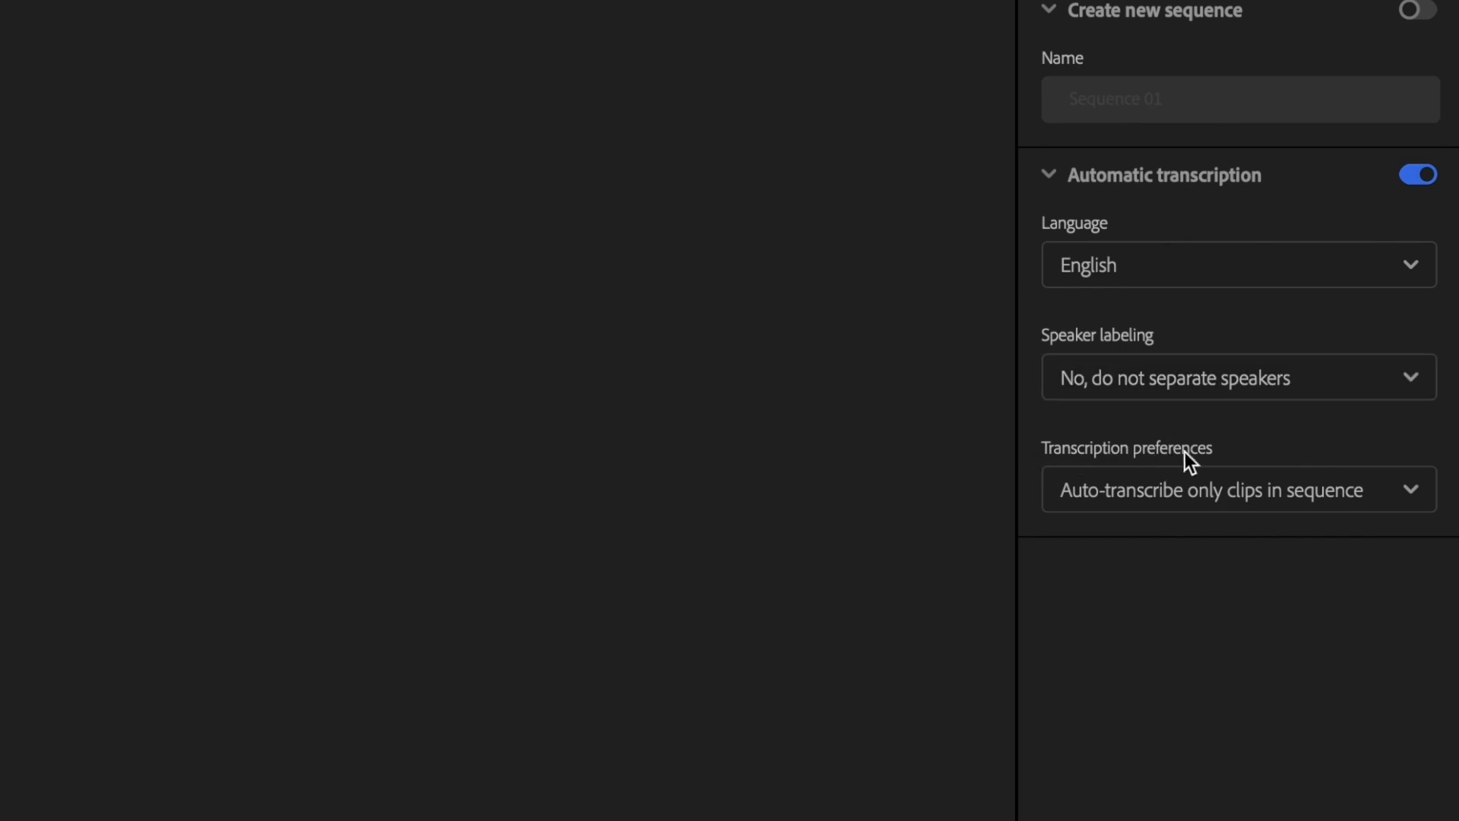
{"action": "left_click", "coordinate": [1211, 479]}
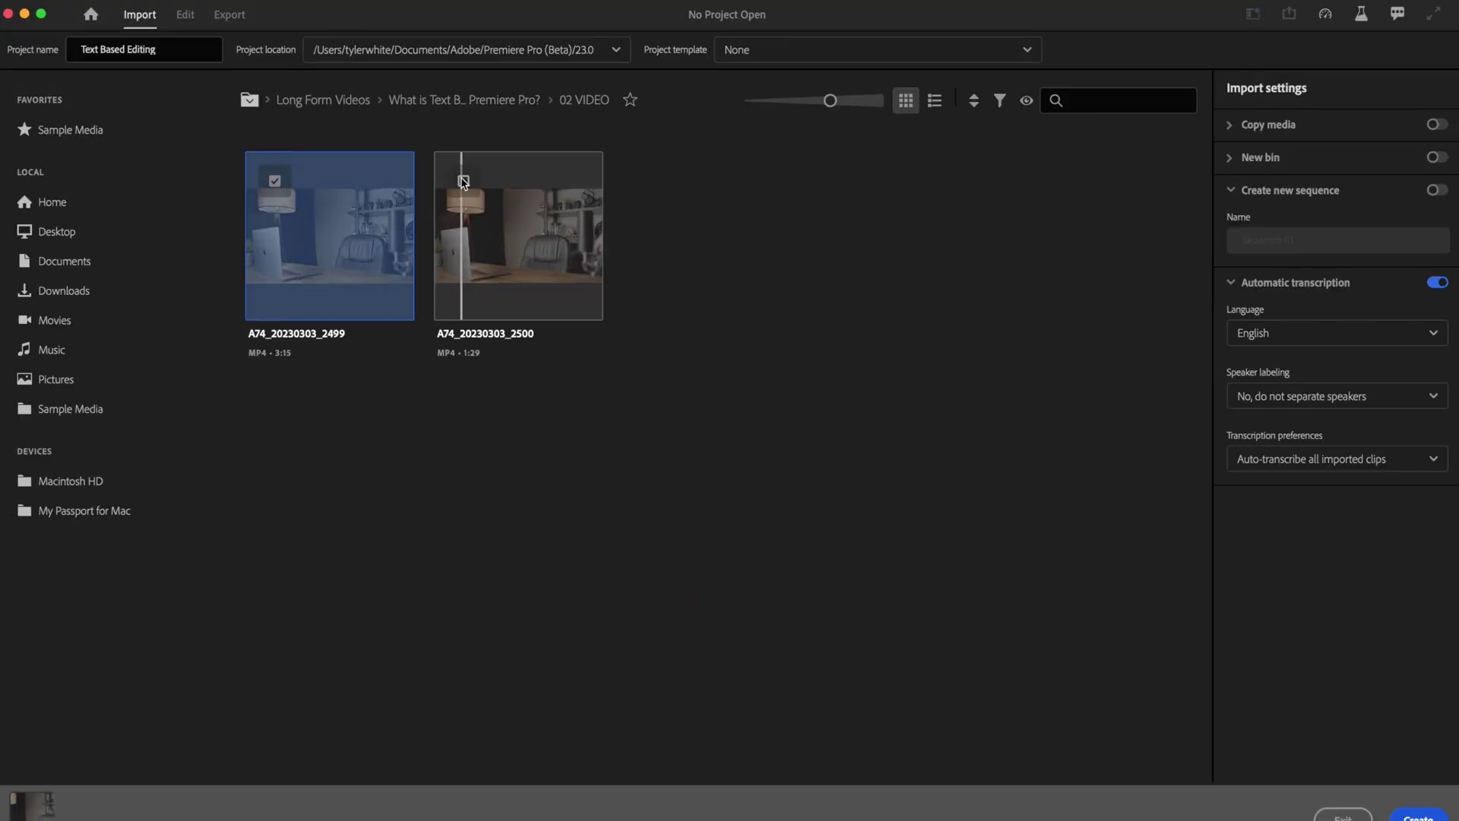
Step: Select both MP4s from 02 VIDEO and both WAVs from 03 AUDIO, then create the project
{"action": "left_click", "coordinate": [463, 185]}
{"action": "left_click", "coordinate": [464, 99]}
{"action": "double_click", "coordinate": [695, 228]}
{"action": "left_click", "coordinate": [275, 186]}
{"action": "left_click", "coordinate": [464, 184]}
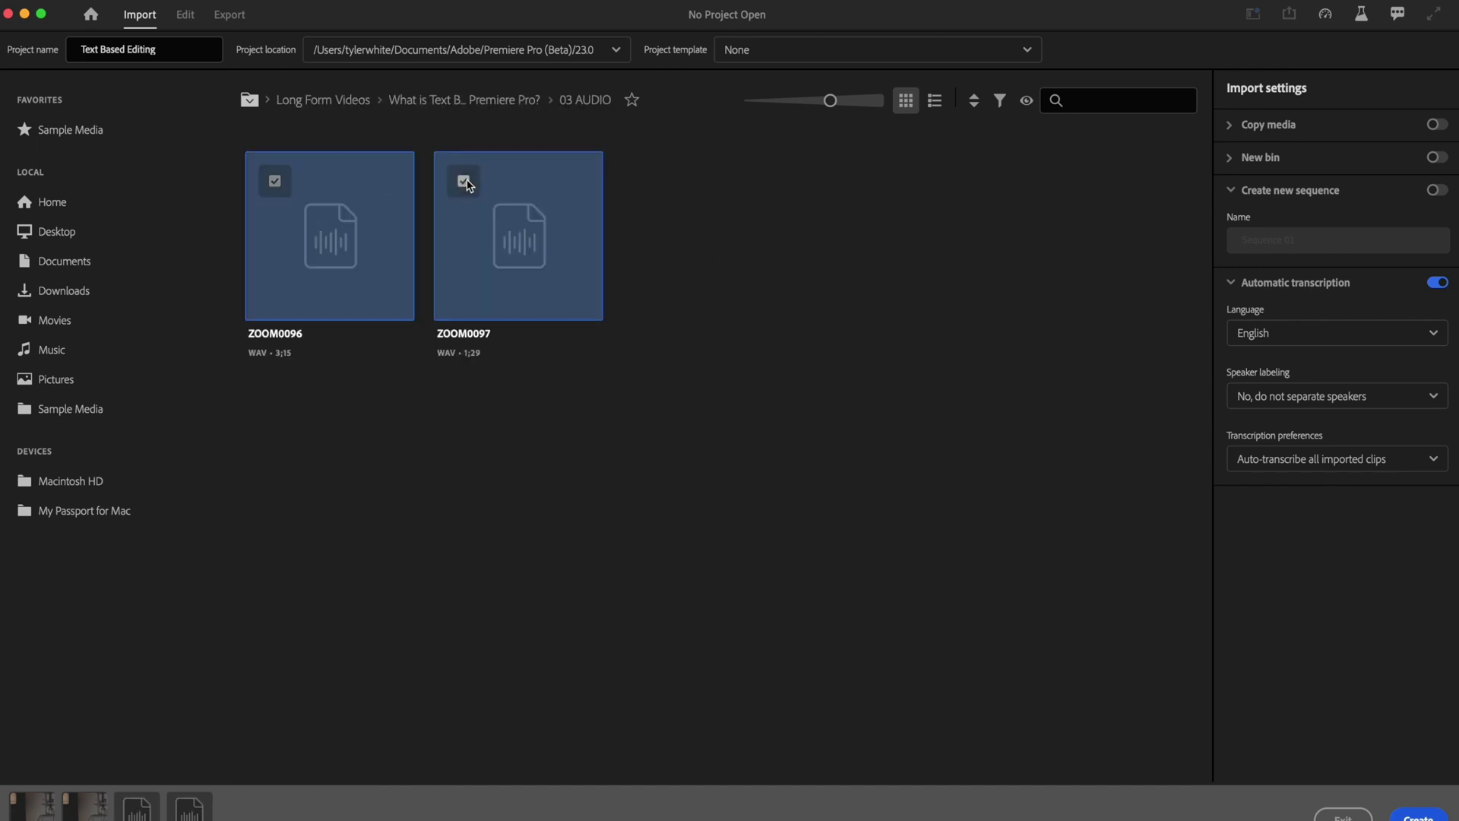
{"action": "left_click", "coordinate": [1419, 750]}
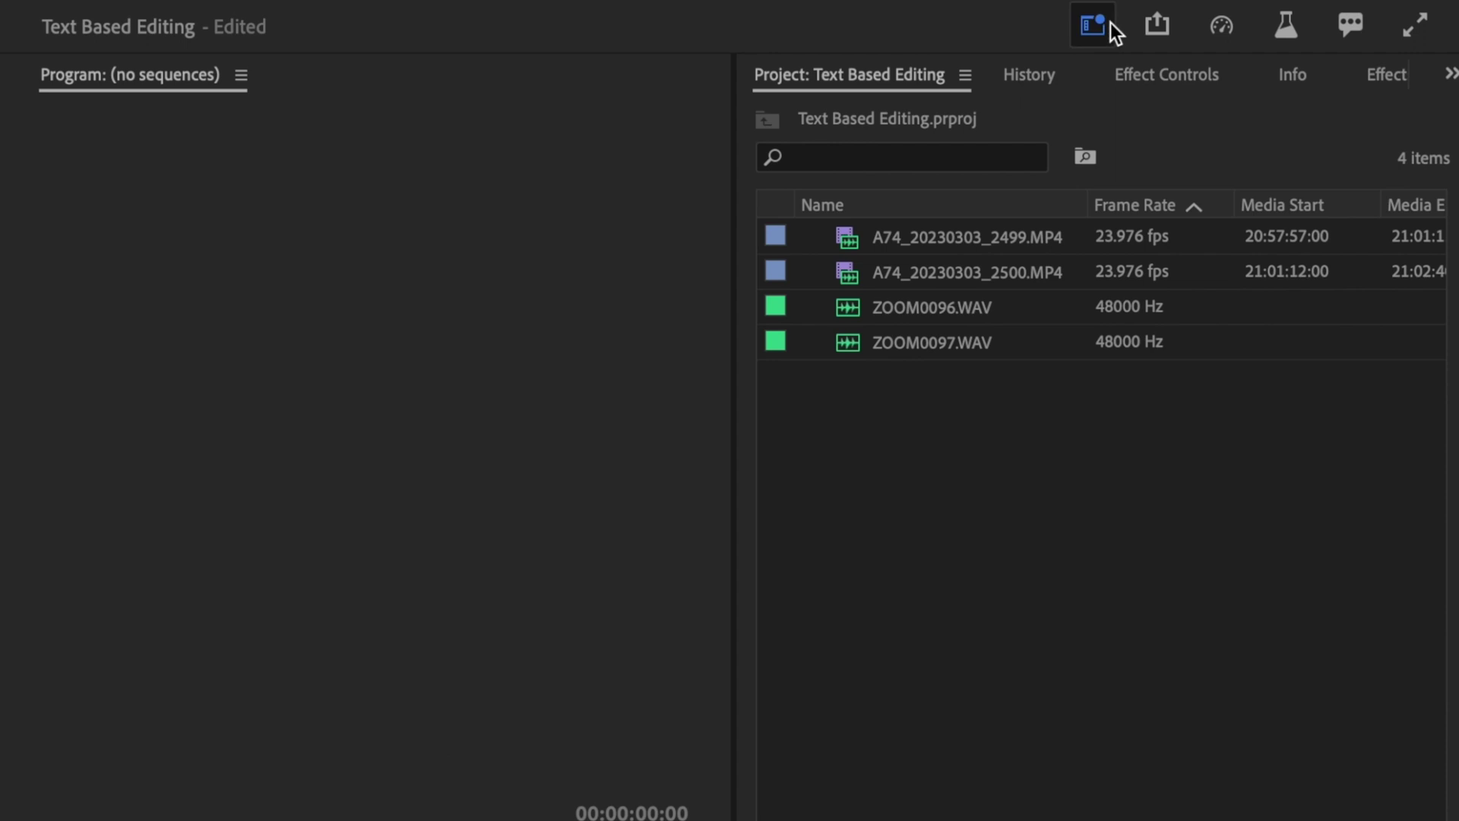
Step: Switch to the Text Based Editing workspace and load A74_20230303_2499.MP4 into the Source monitor
{"action": "left_click", "coordinate": [1251, 13]}
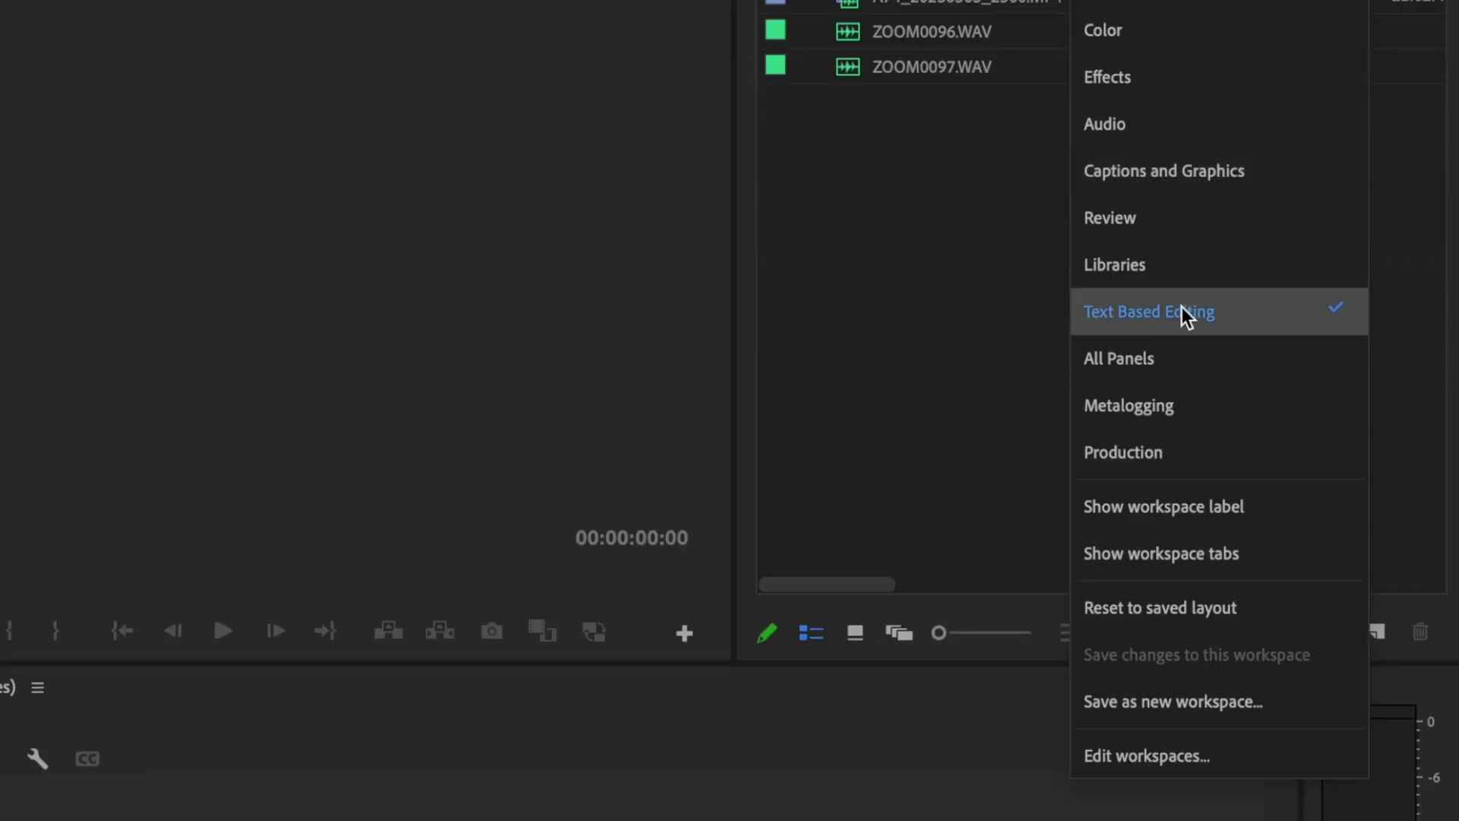
{"action": "left_click", "coordinate": [1183, 310]}
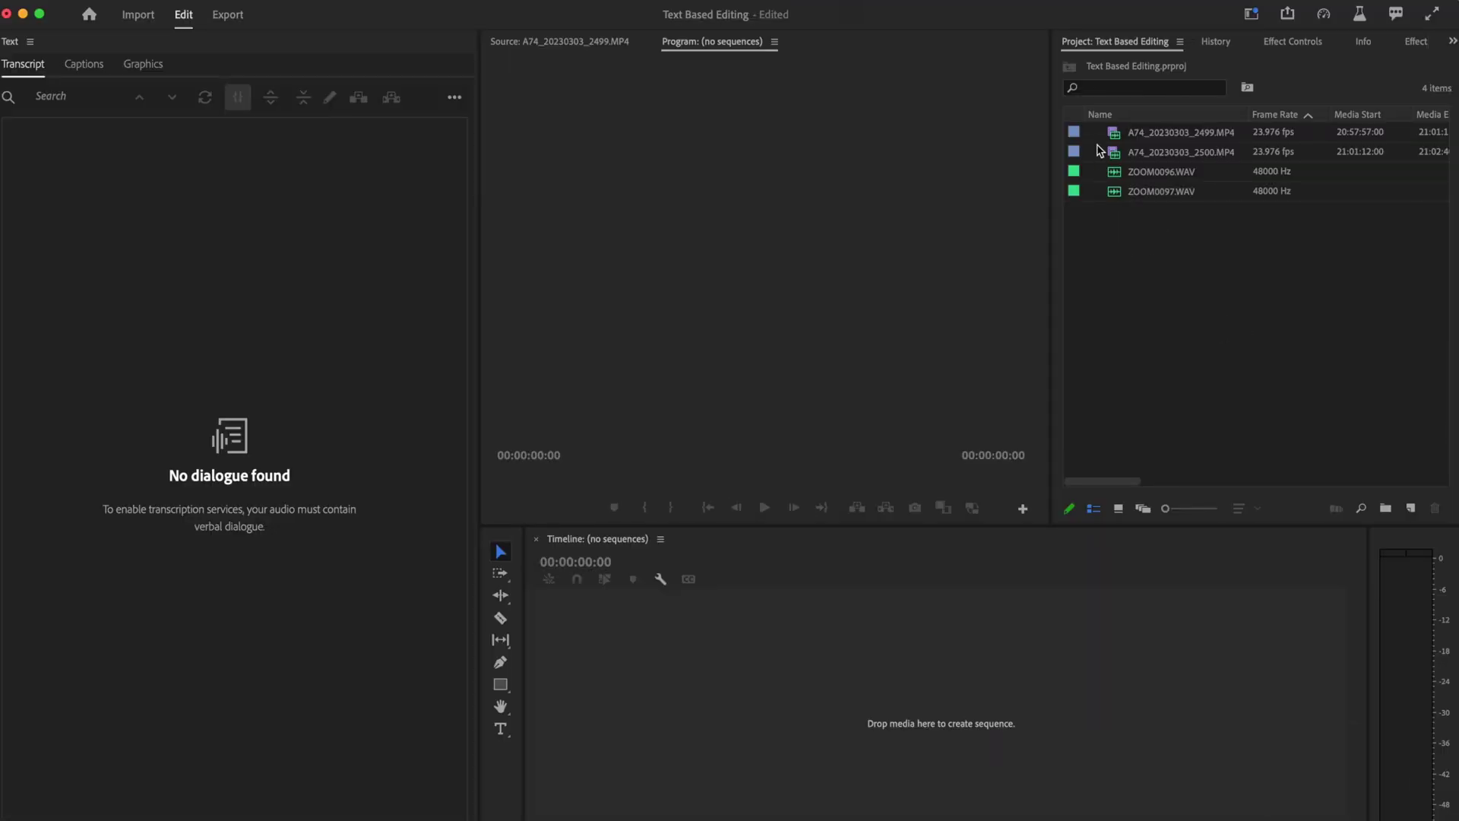
{"action": "double_click", "coordinate": [1117, 140]}
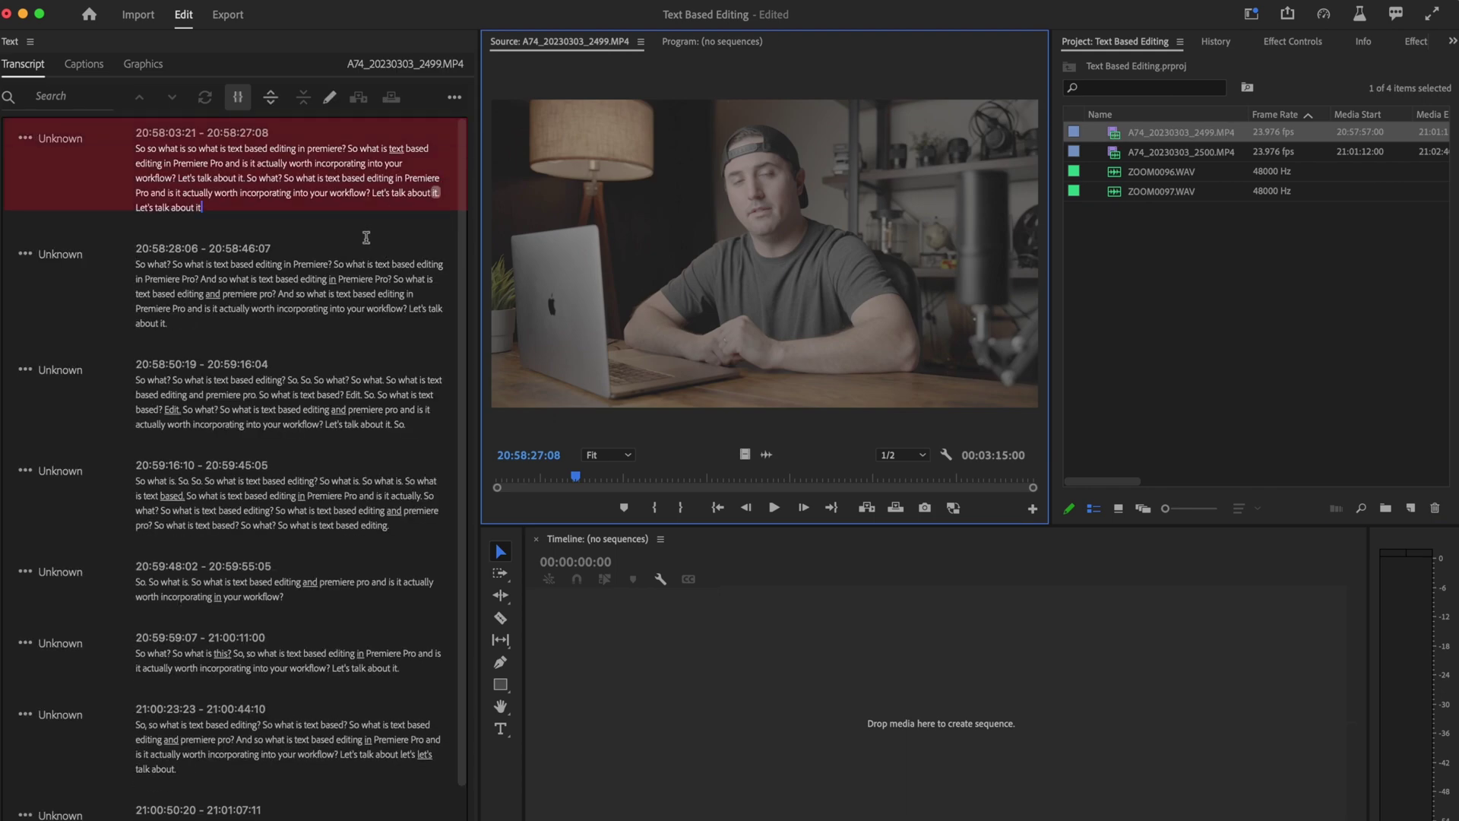
{"action": "scroll", "coordinate": [229, 534], "scroll_direction": "down", "scroll_amount": 2}
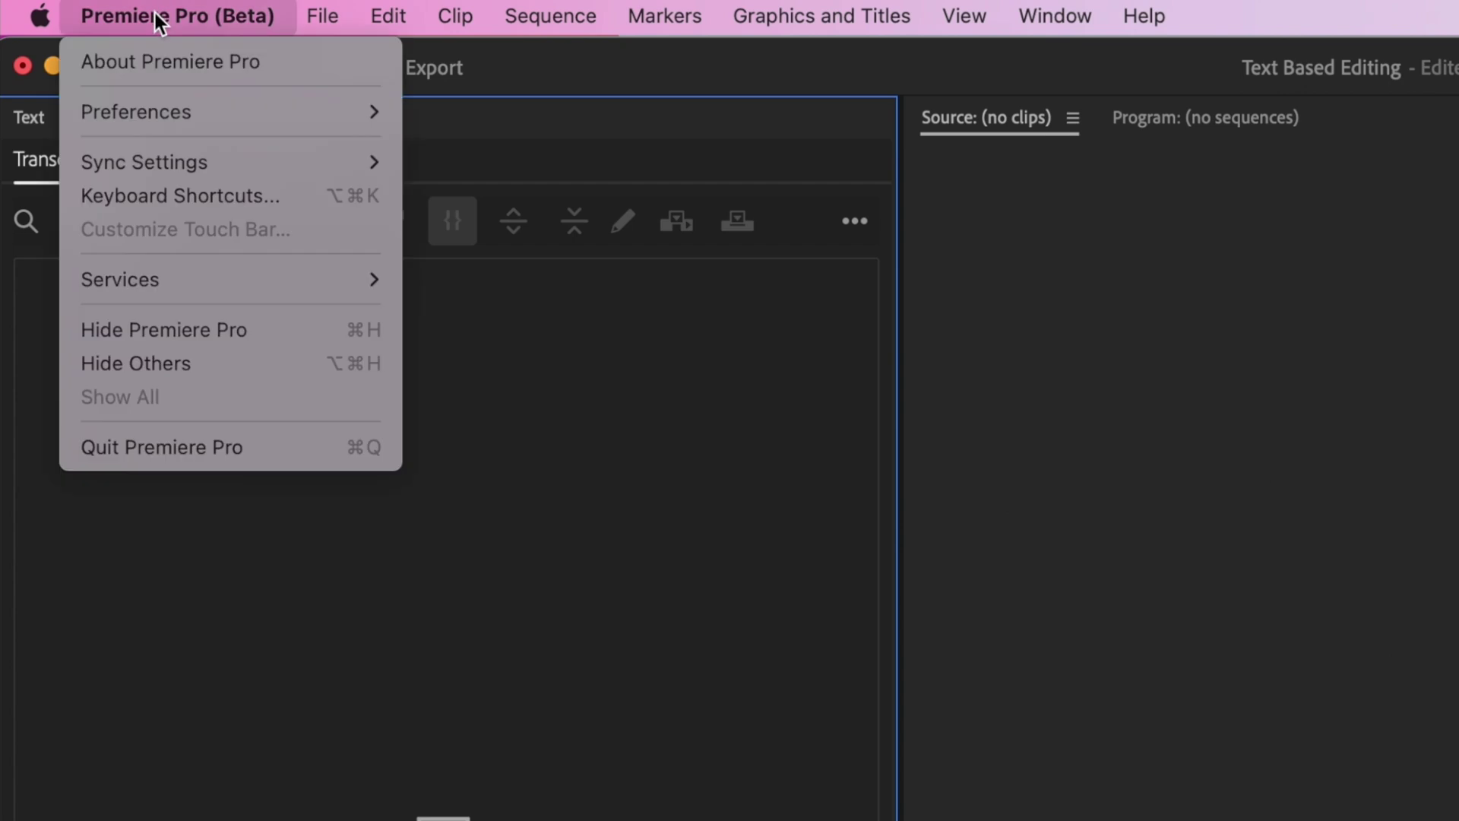
{"action": "mouse_move", "coordinate": [229, 33]}
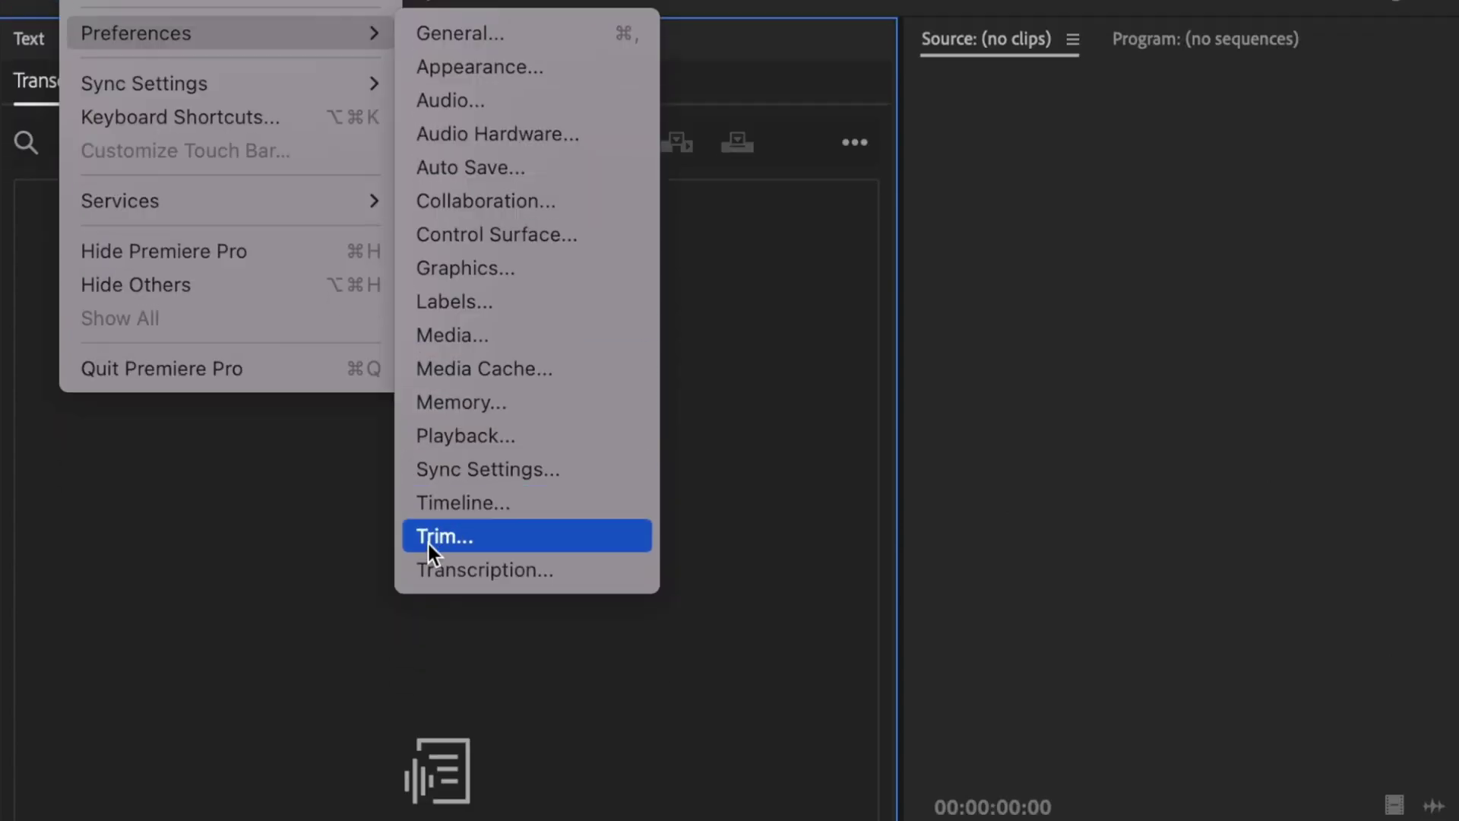
Step: Set Transcription preferences to auto-transcribe all imported clips in English, no speaker separation
{"action": "left_click", "coordinate": [431, 571]}
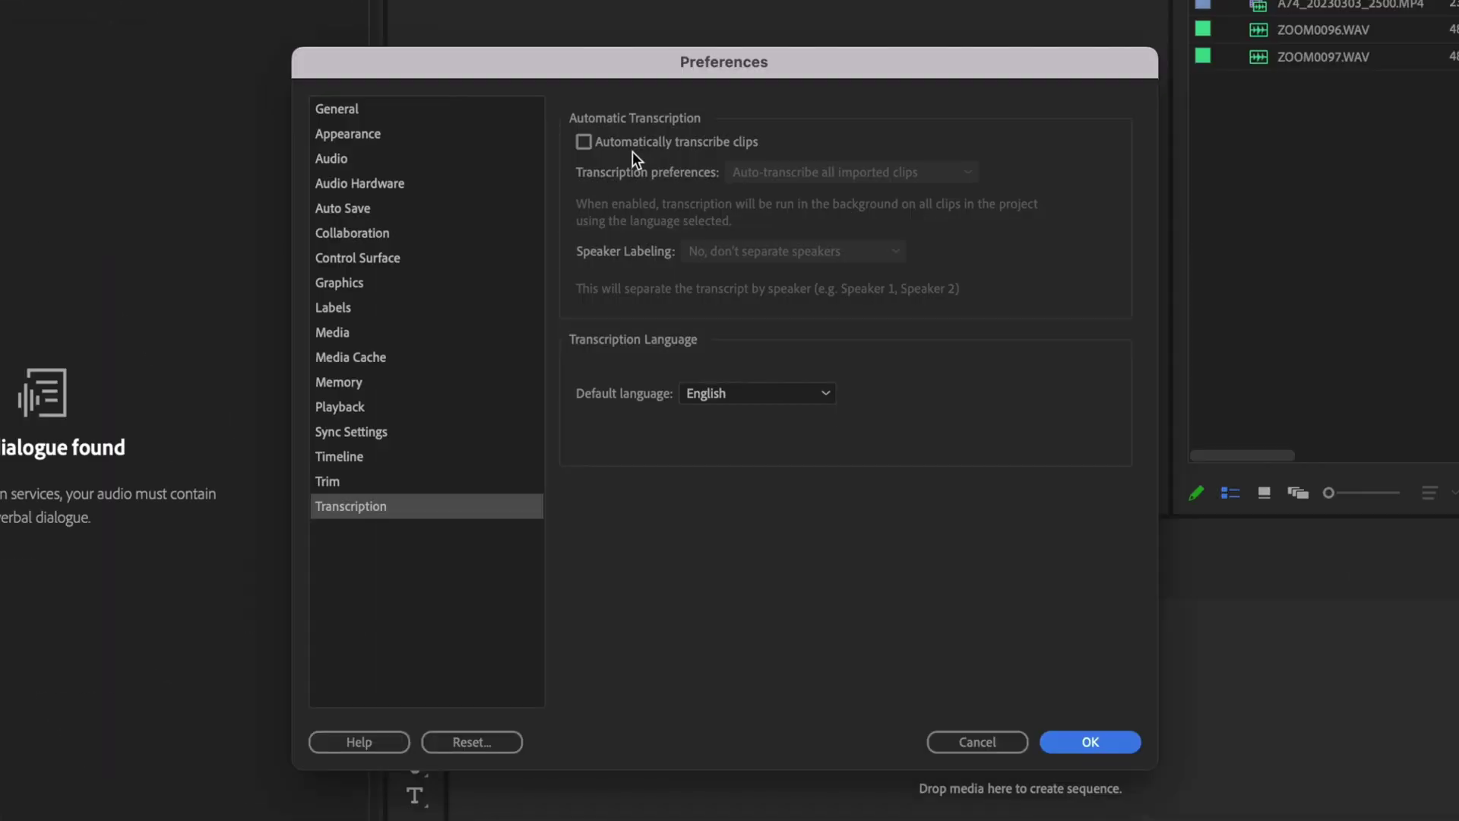
{"action": "left_click", "coordinate": [585, 142]}
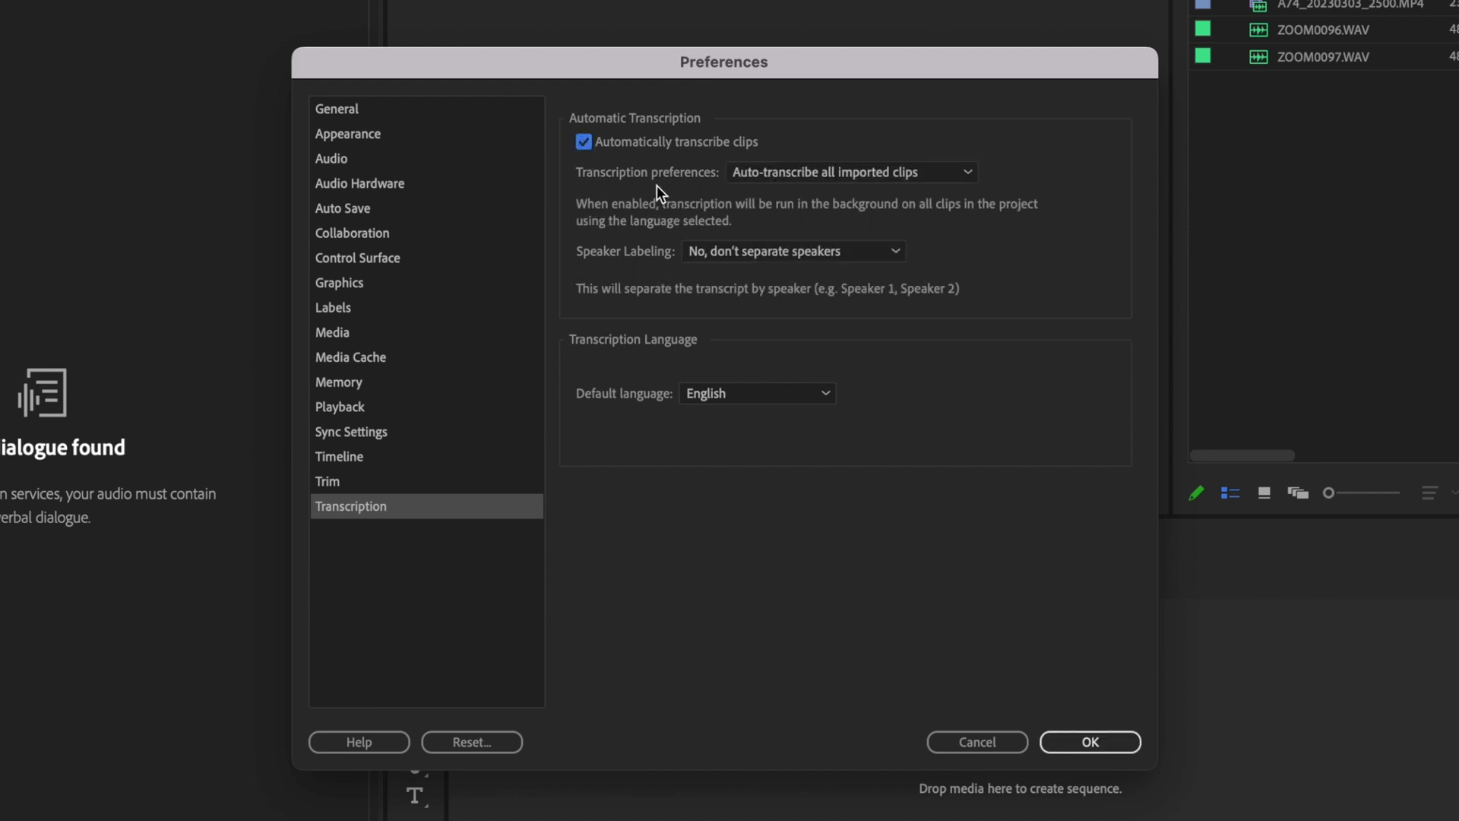
{"action": "left_click", "coordinate": [809, 171]}
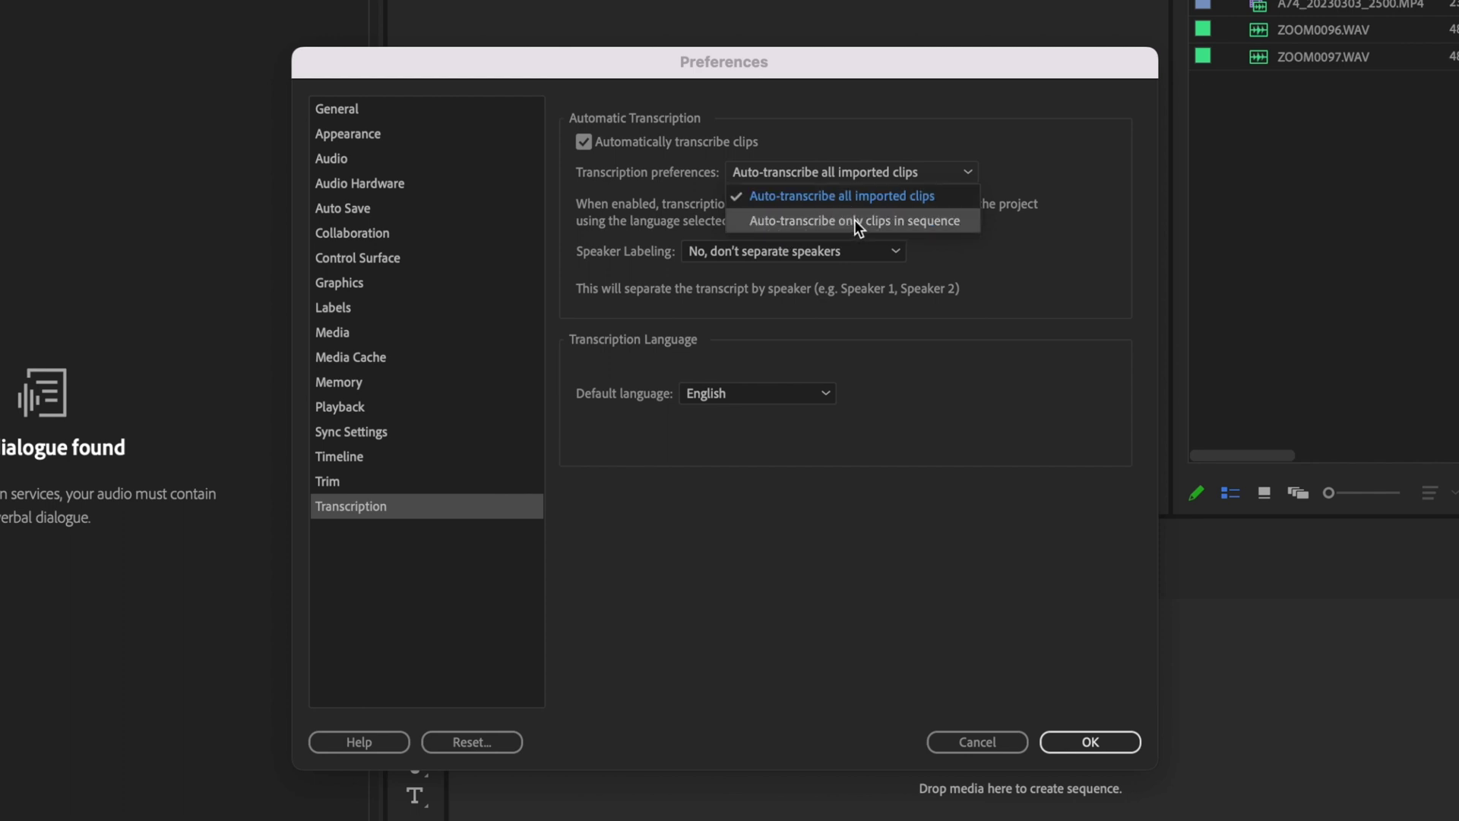
{"action": "left_click", "coordinate": [851, 202]}
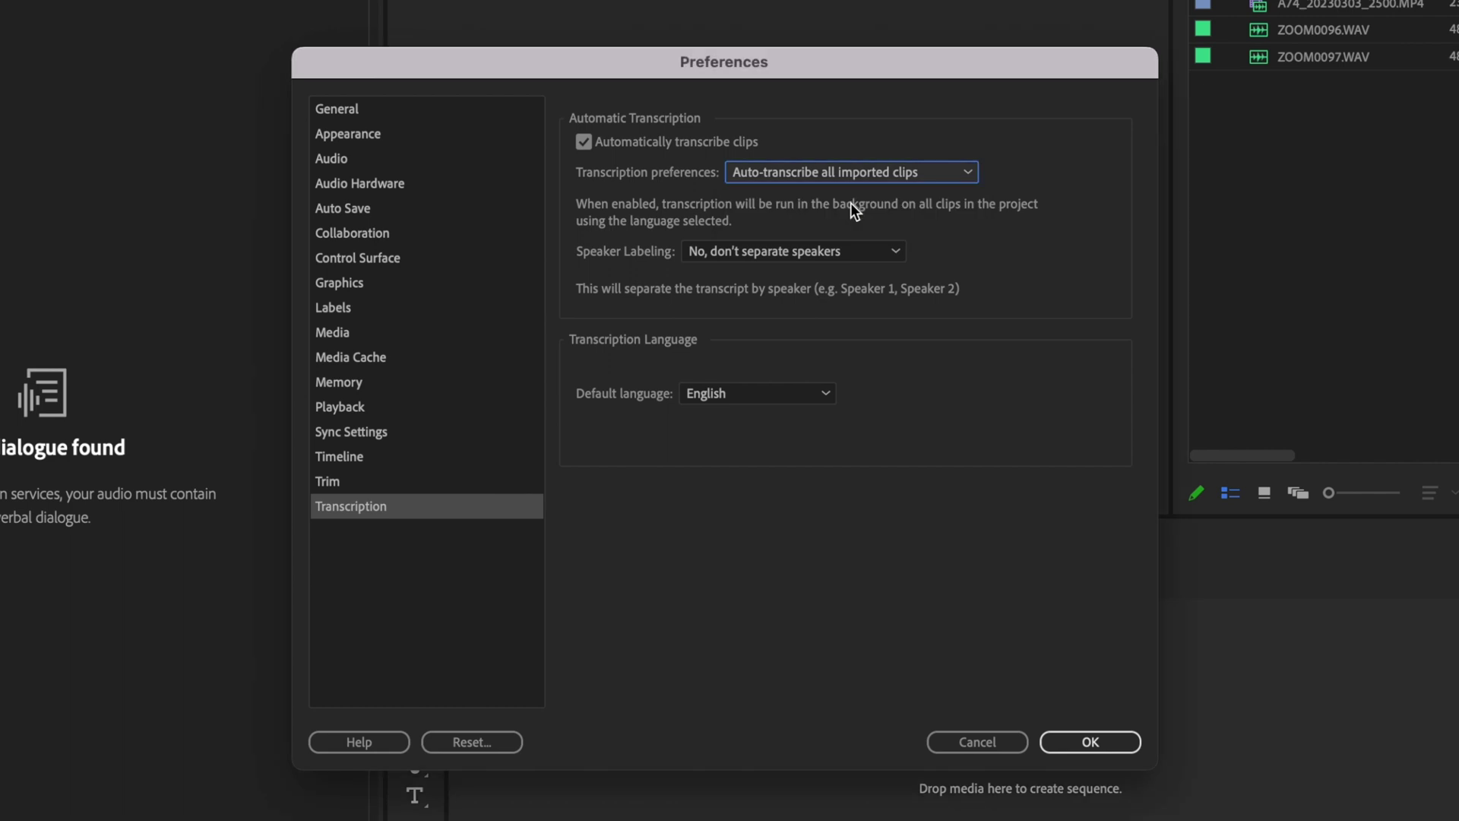
{"action": "left_click", "coordinate": [756, 251]}
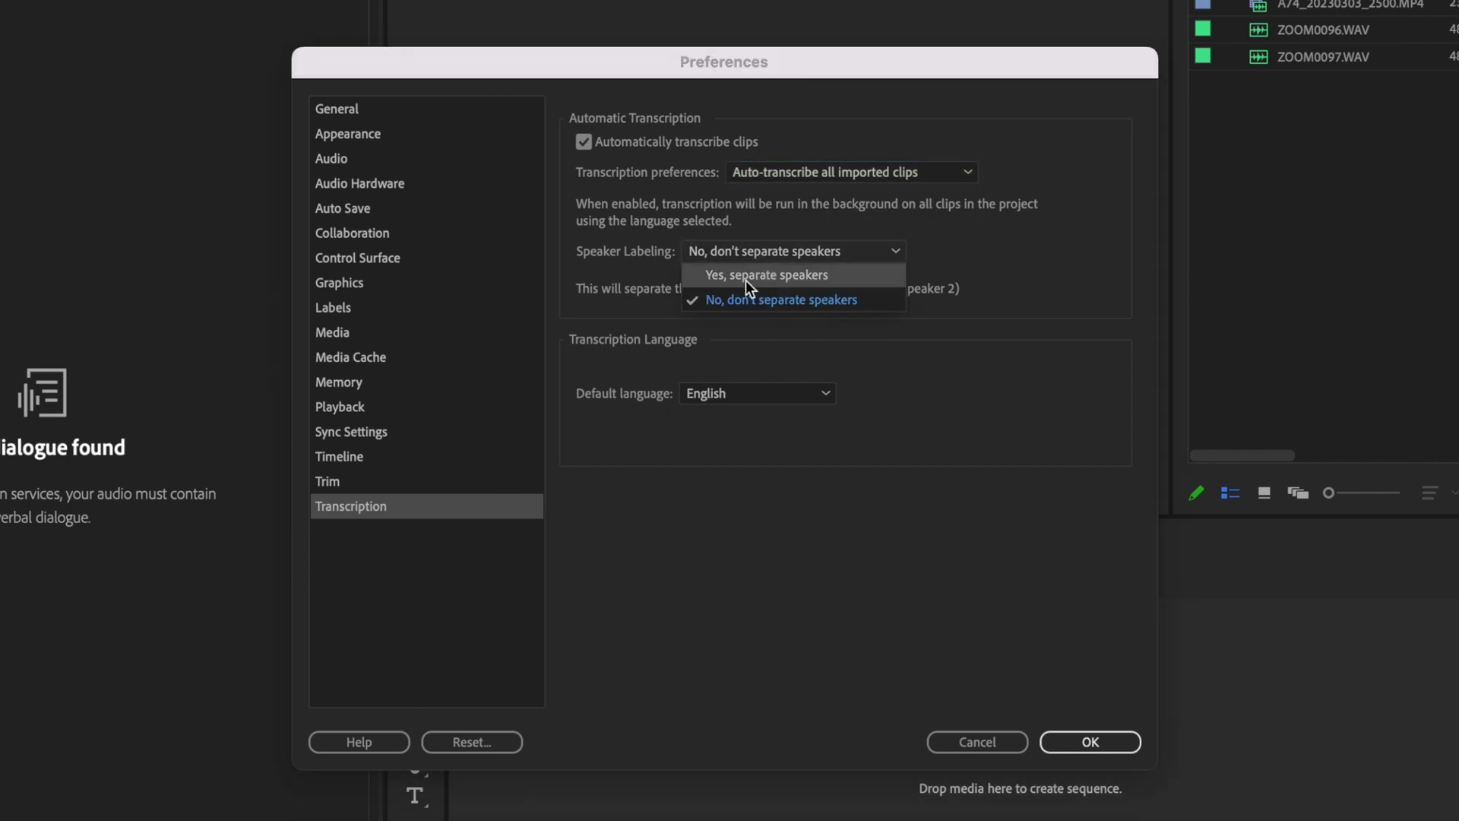
{"action": "left_click", "coordinate": [759, 254]}
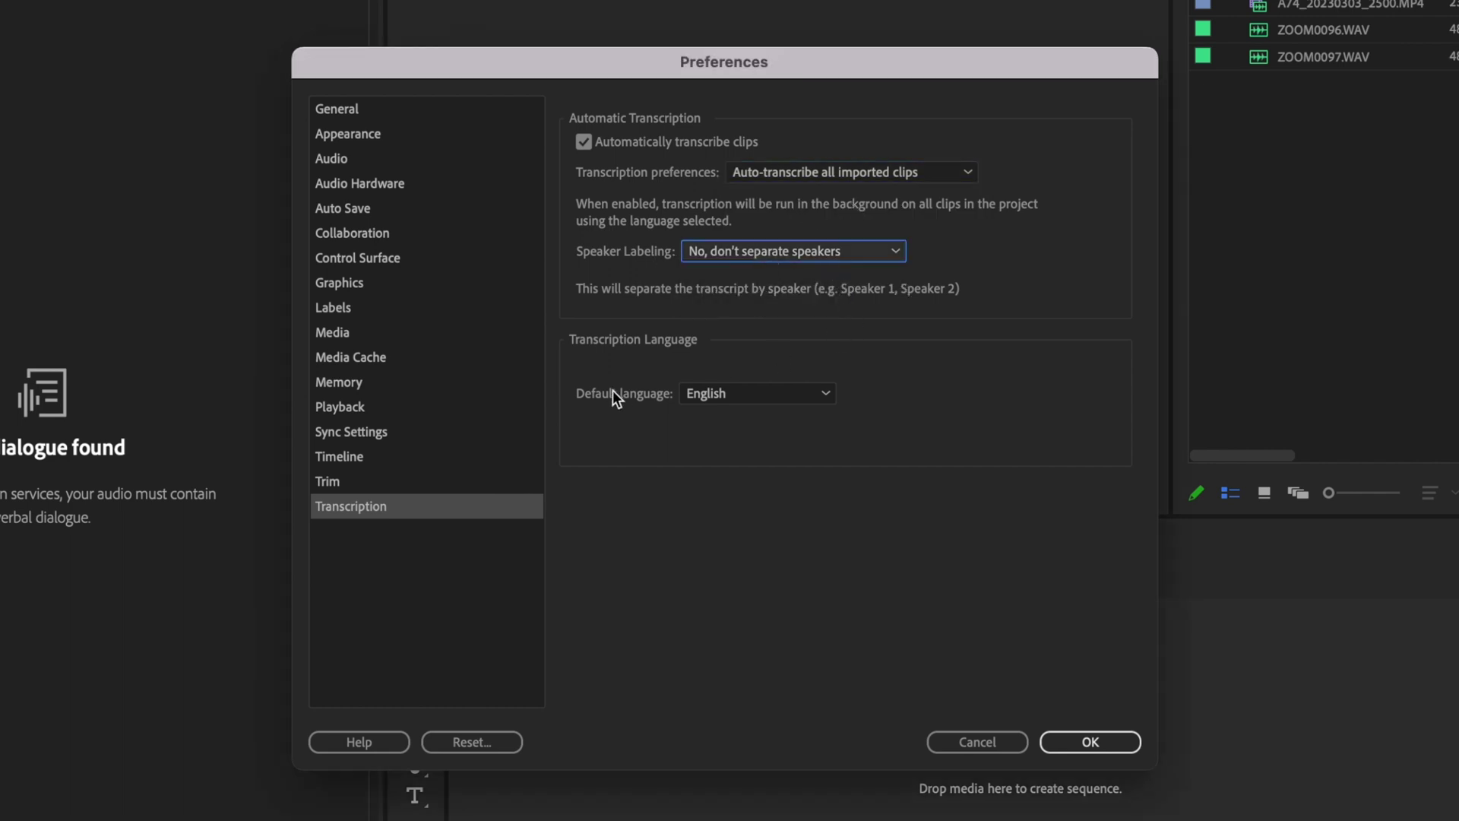
{"action": "left_click", "coordinate": [723, 391]}
{"action": "left_click", "coordinate": [734, 414]}
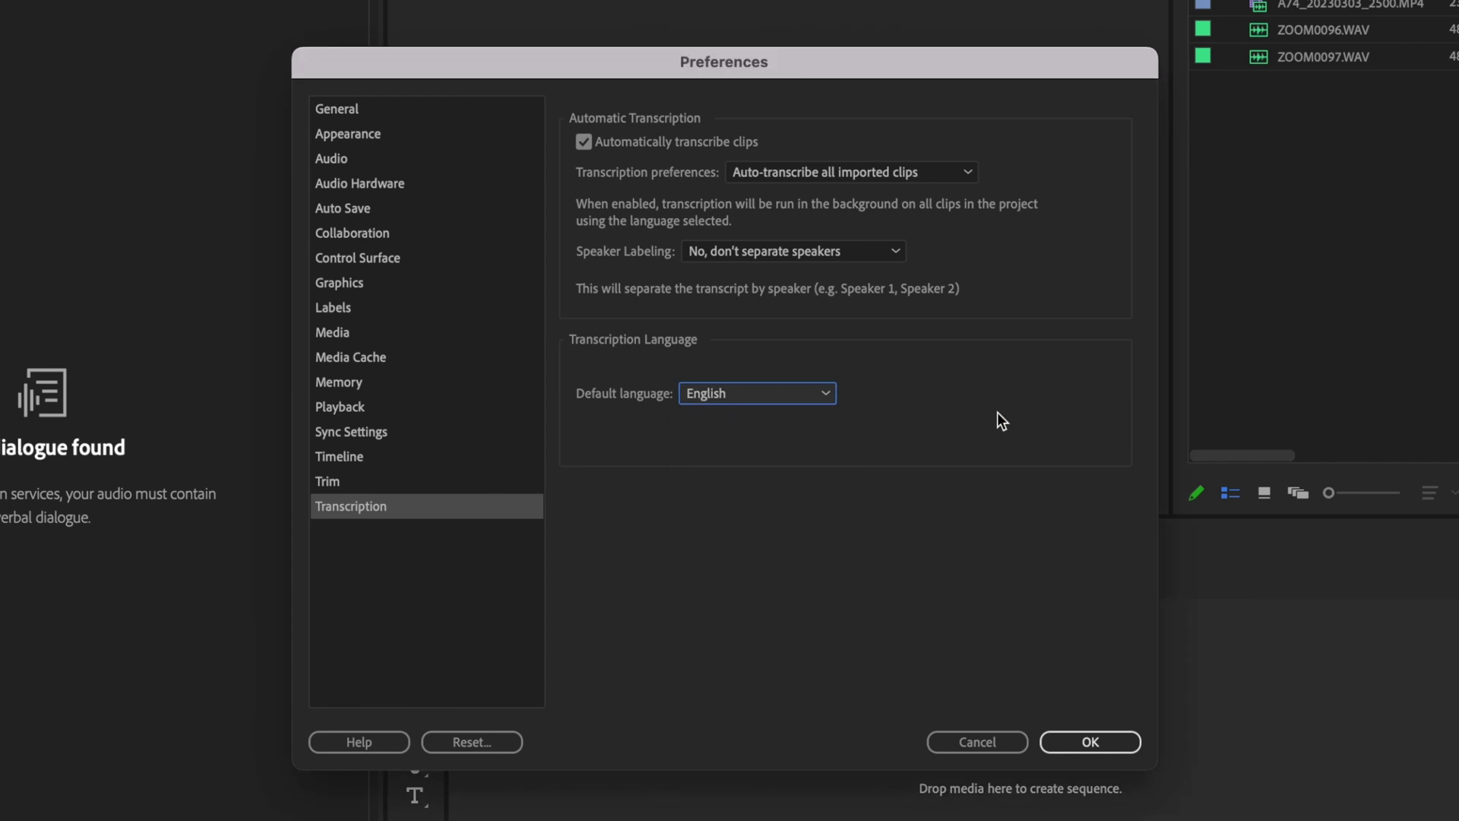
{"action": "left_click", "coordinate": [1100, 746]}
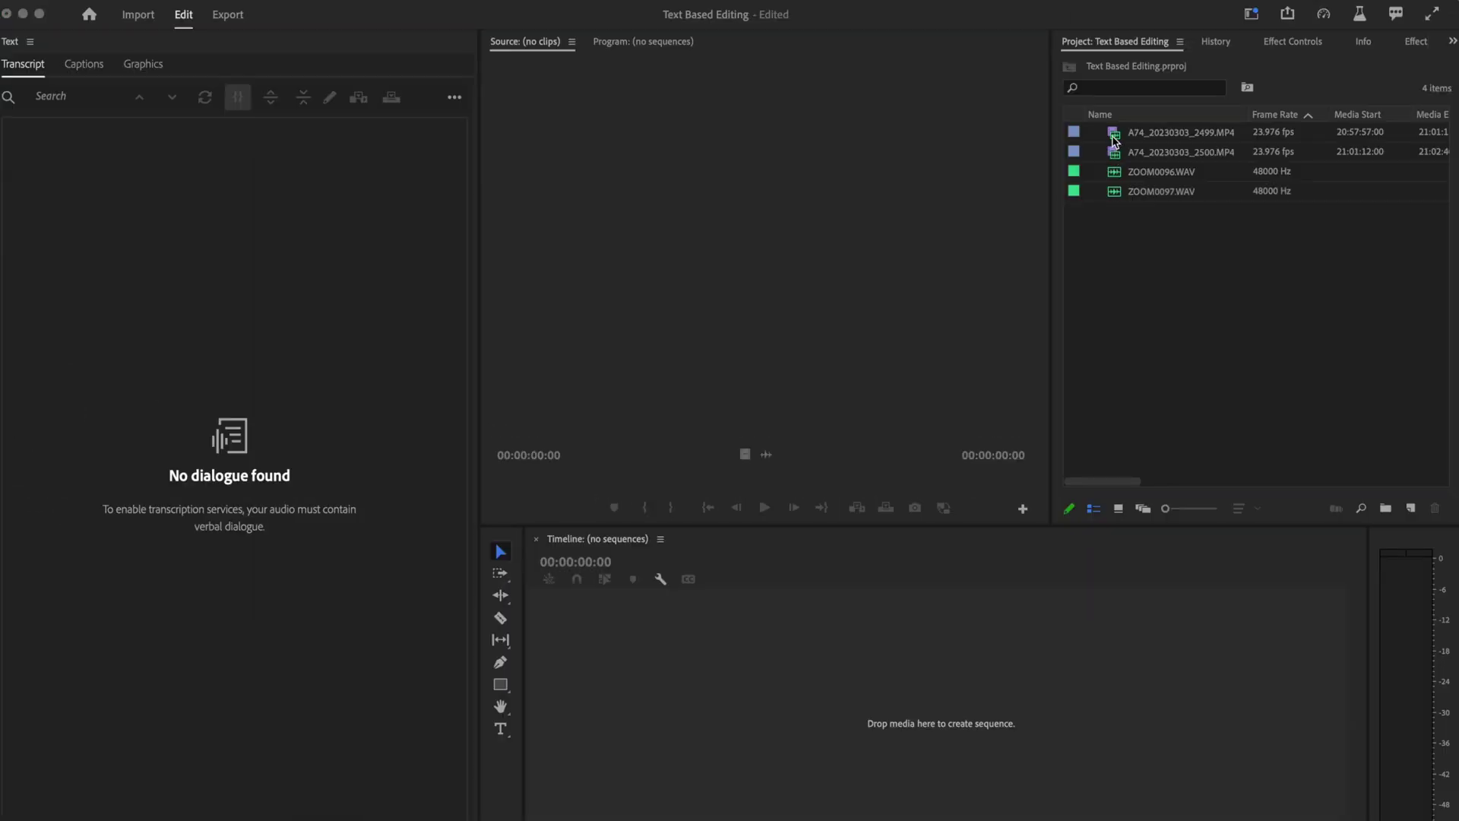
Step: Load A74_20230303_2499.MP4 into the Source monitor and Transcript panel
{"action": "double_click", "coordinate": [1114, 140]}
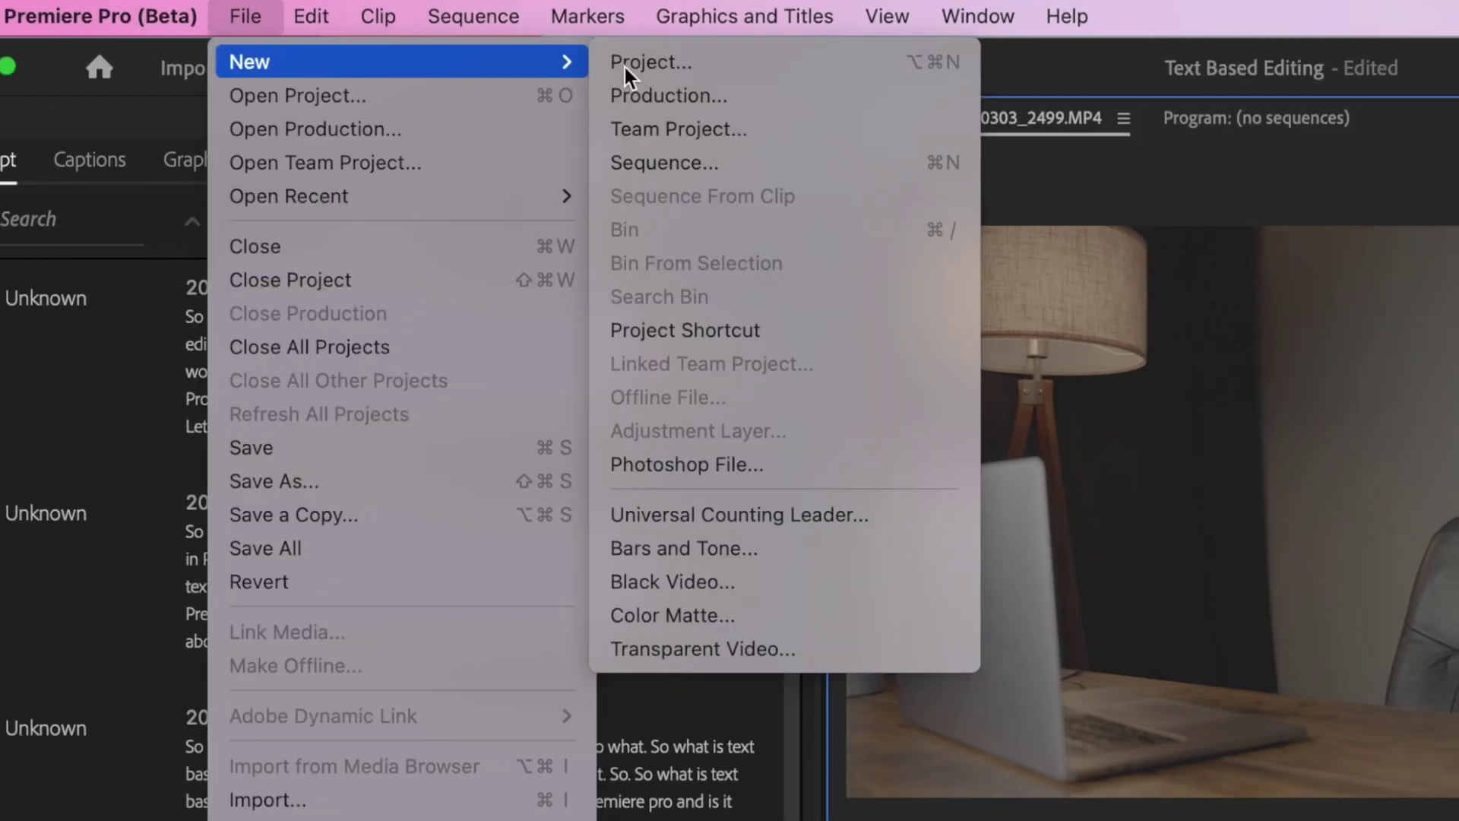
Step: Start a new sequence and browse the RED R3D and 4K presets
{"action": "left_click", "coordinate": [678, 177]}
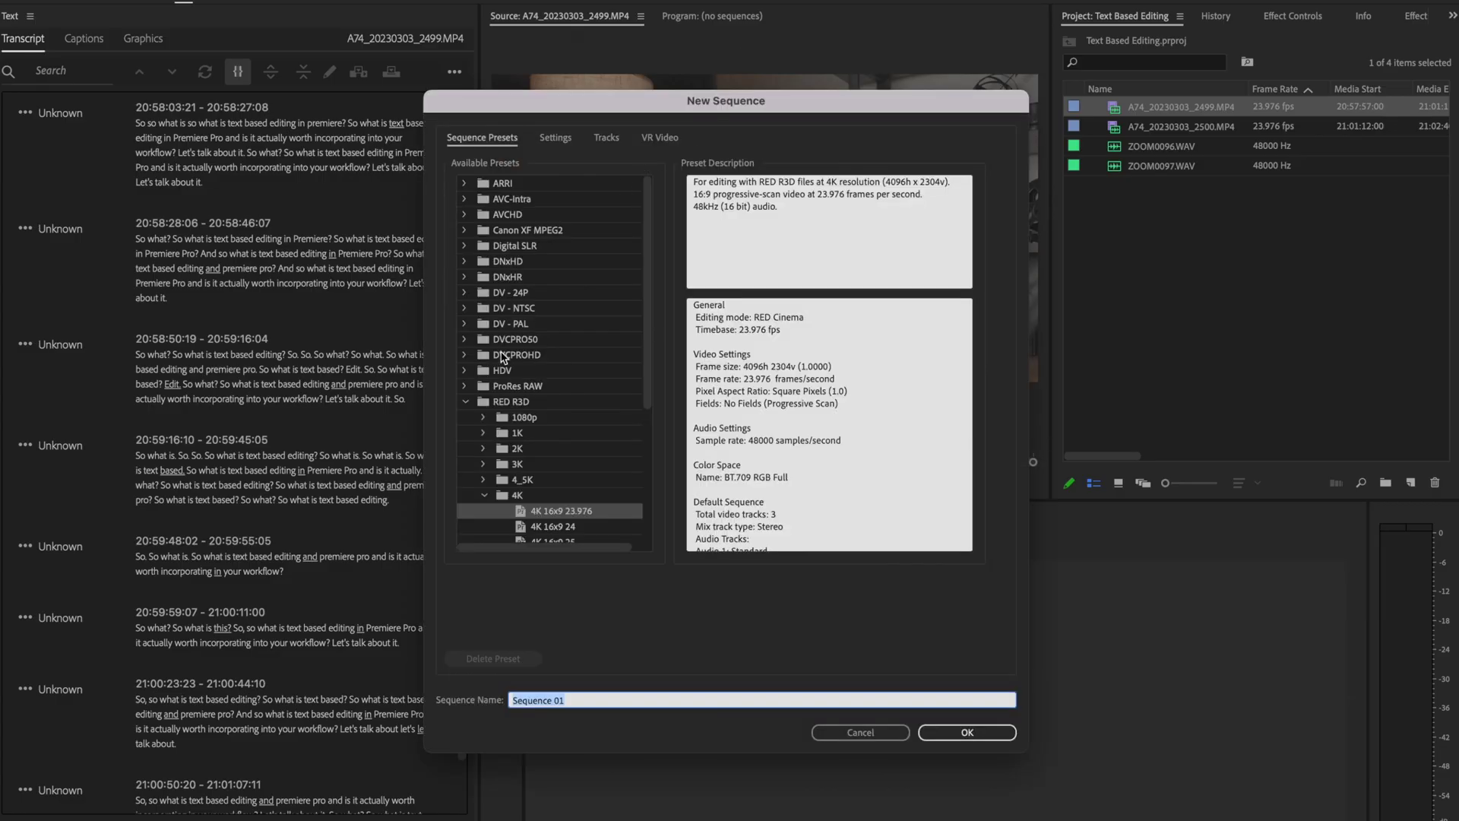
{"action": "left_click", "coordinate": [468, 404]}
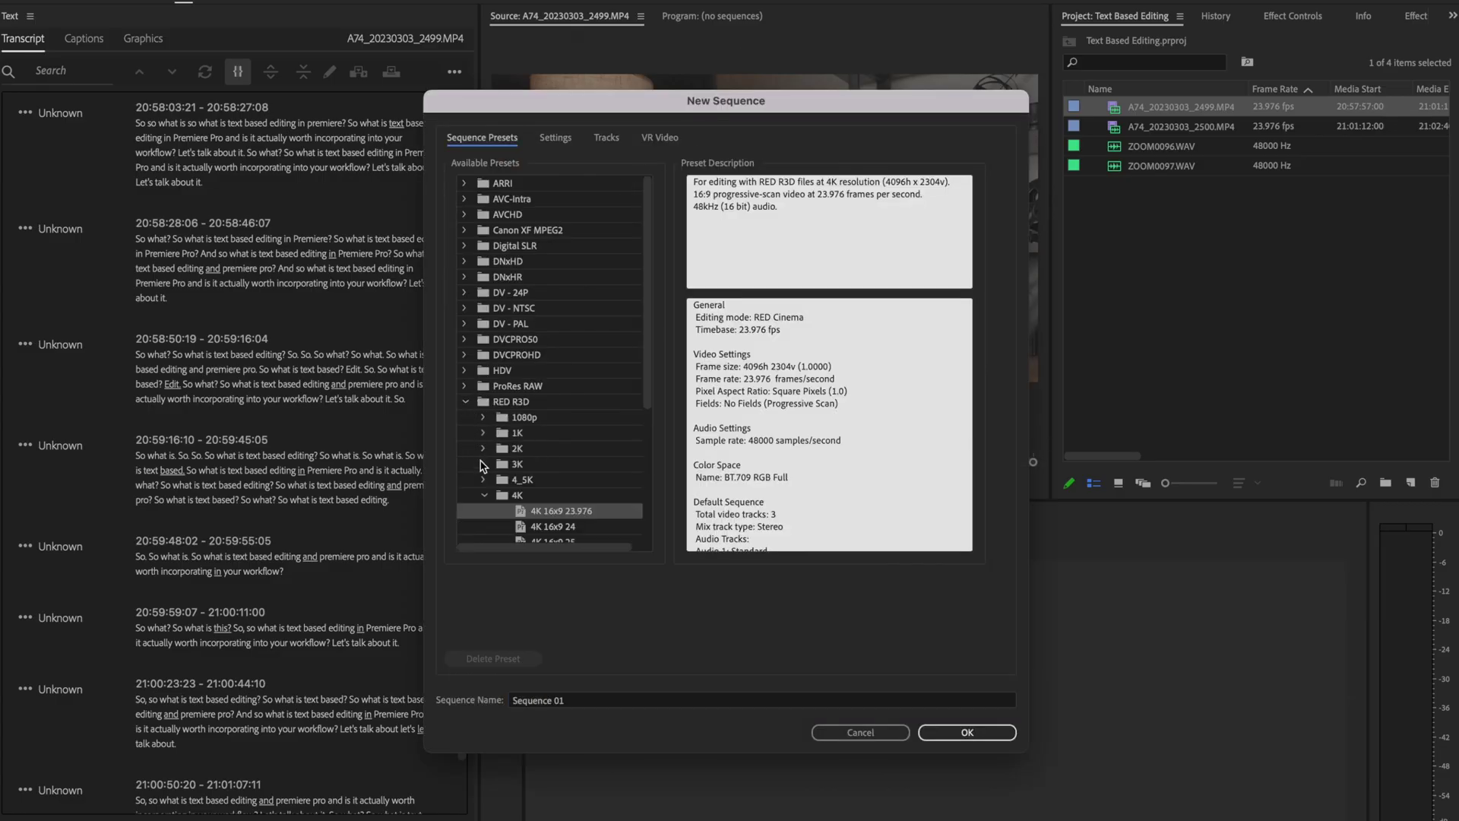
{"action": "left_click", "coordinate": [490, 497]}
{"action": "scroll", "coordinate": [485, 504], "scroll_direction": "down", "scroll_amount": 2}
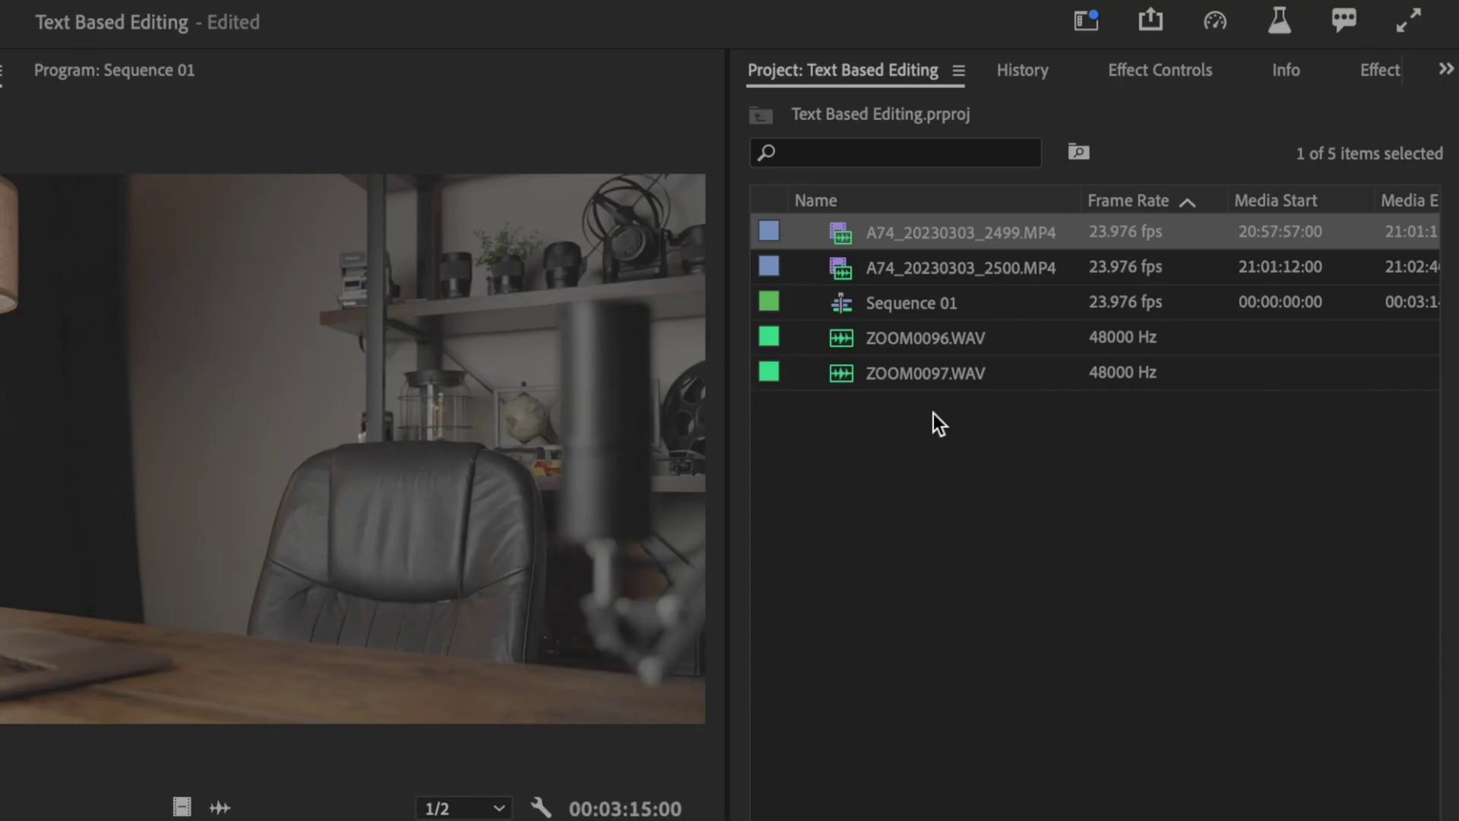
Step: Place ZOOM0096.WAV at the sequence start on A2 and sync it to the video by audio
{"action": "left_click_drag", "start_coordinate": [846, 343], "coordinate": [507, 593]}
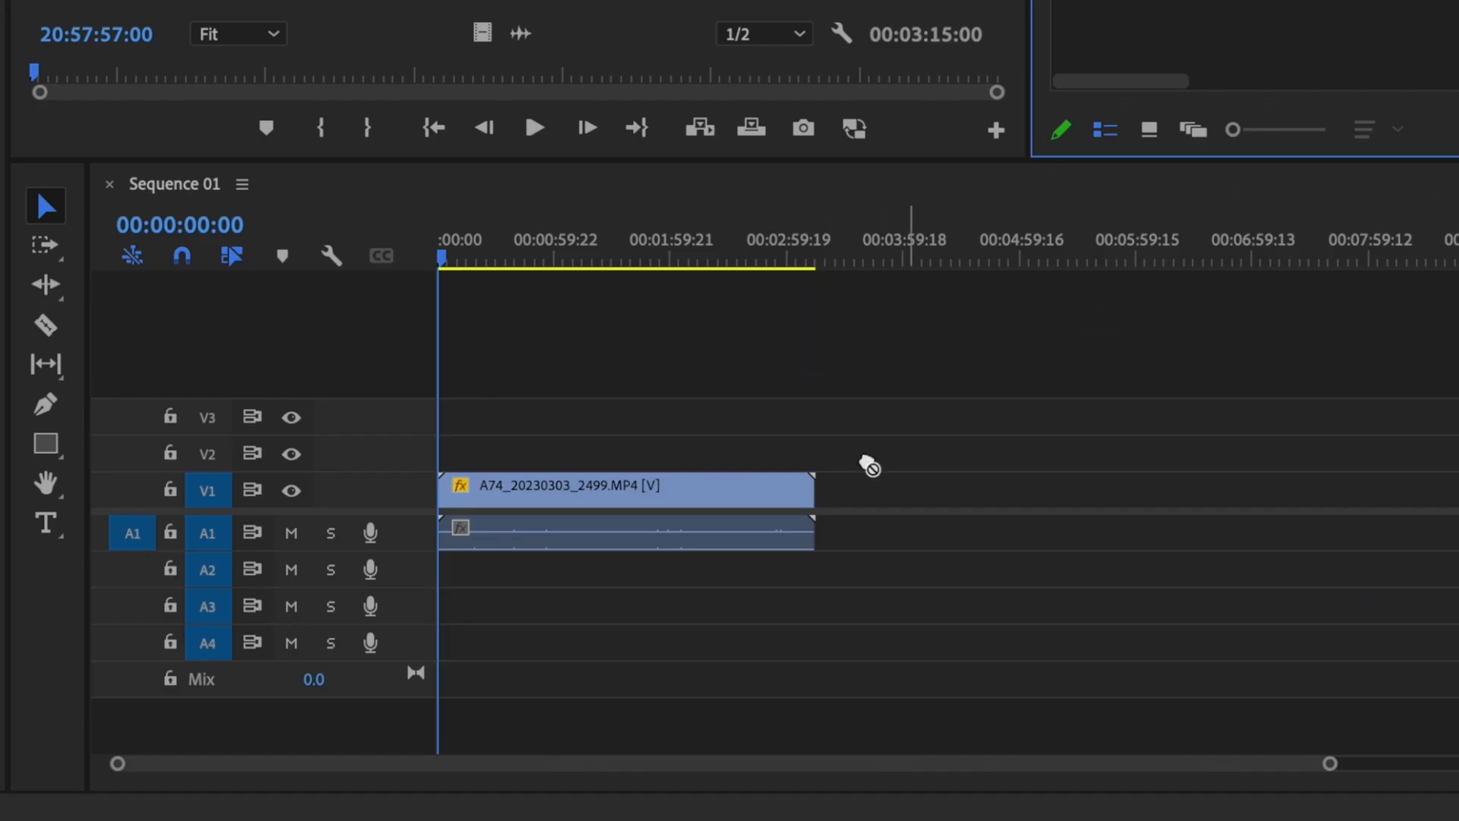
{"action": "left_click_drag", "start_coordinate": [508, 593], "coordinate": [426, 580]}
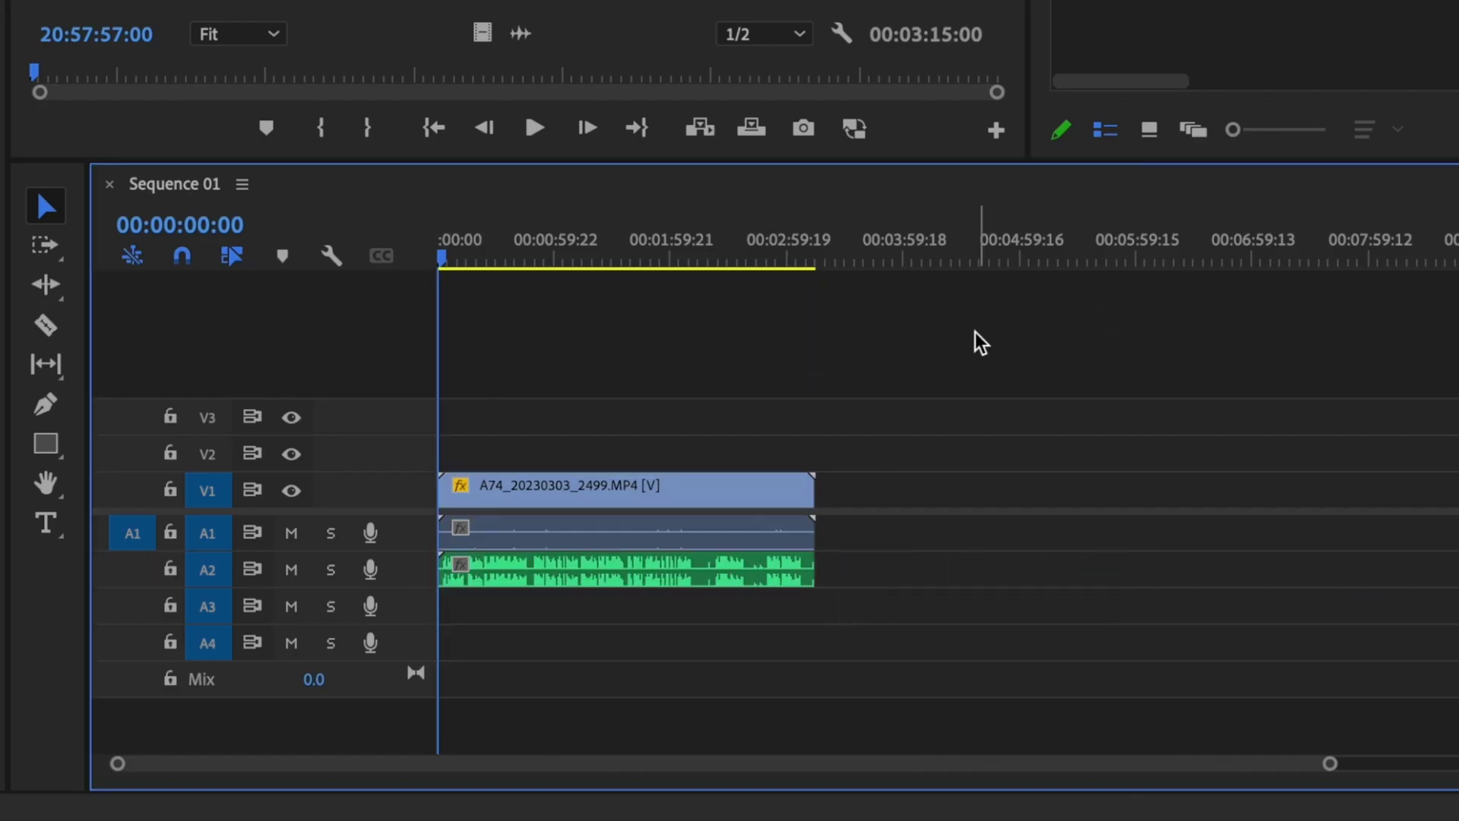
{"action": "left_click_drag", "start_coordinate": [798, 407], "coordinate": [613, 580]}
{"action": "right_click", "coordinate": [612, 580]}
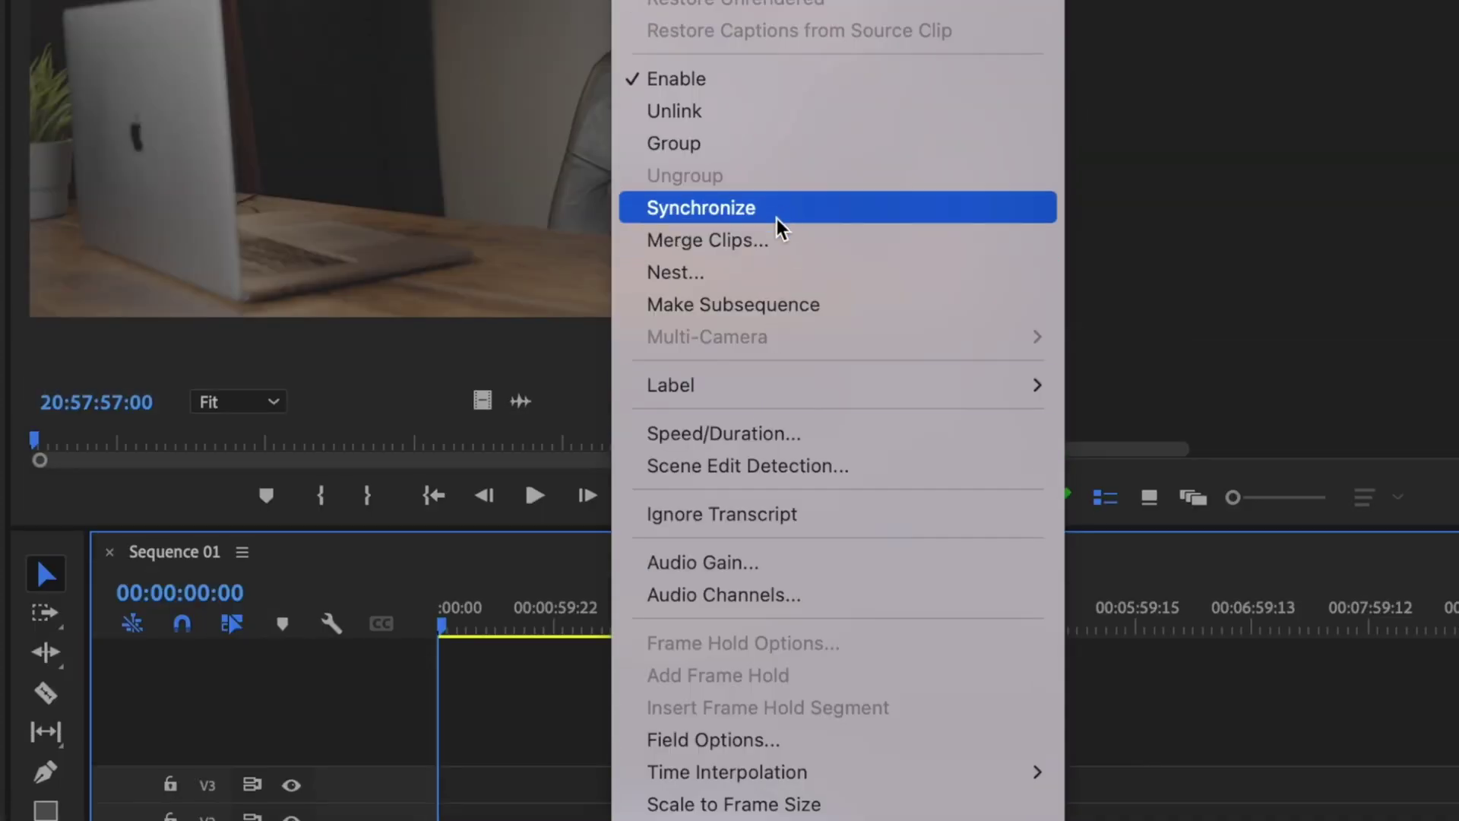
{"action": "left_click", "coordinate": [775, 221]}
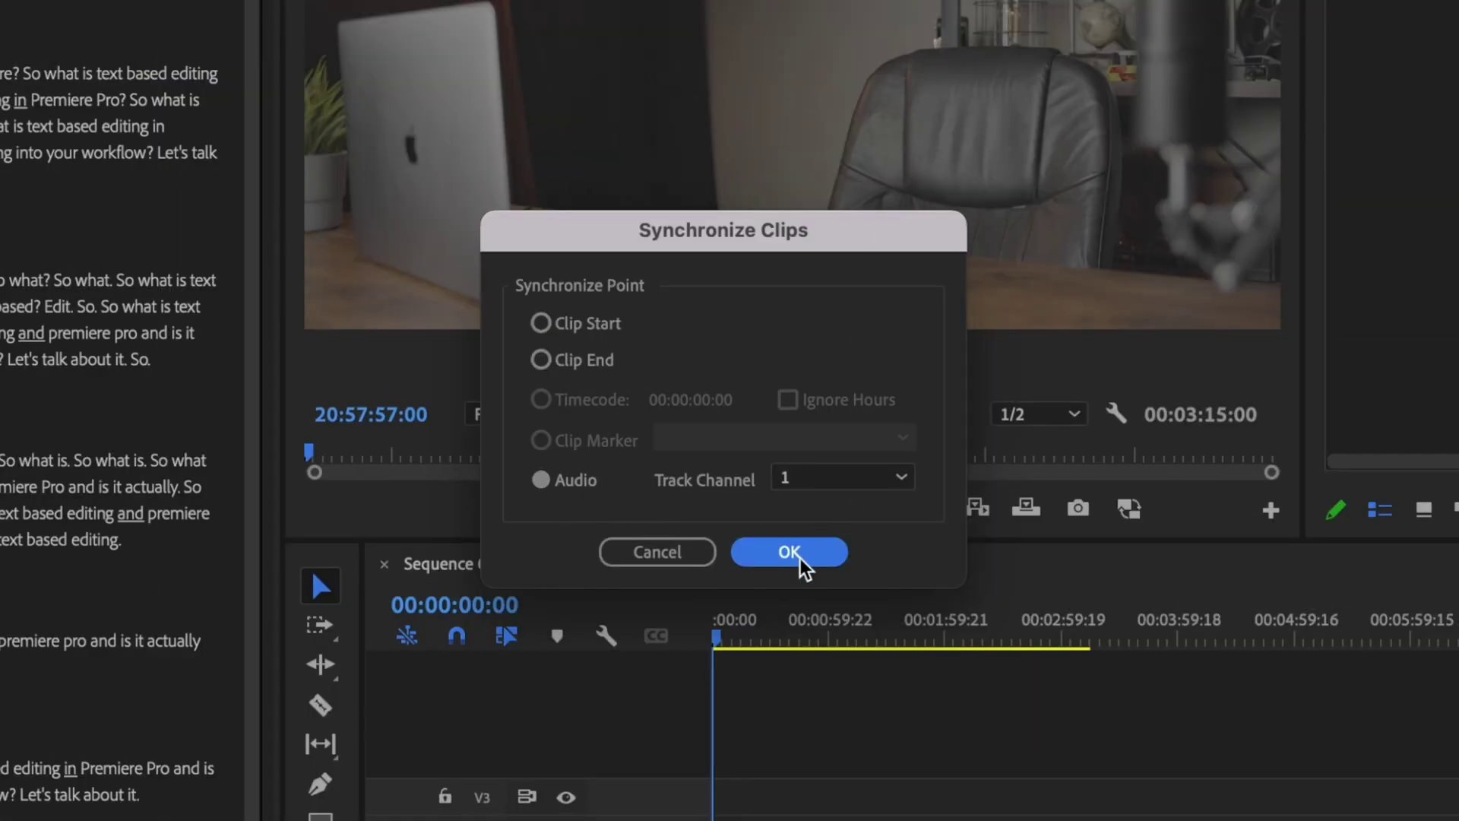
{"action": "left_click", "coordinate": [800, 558]}
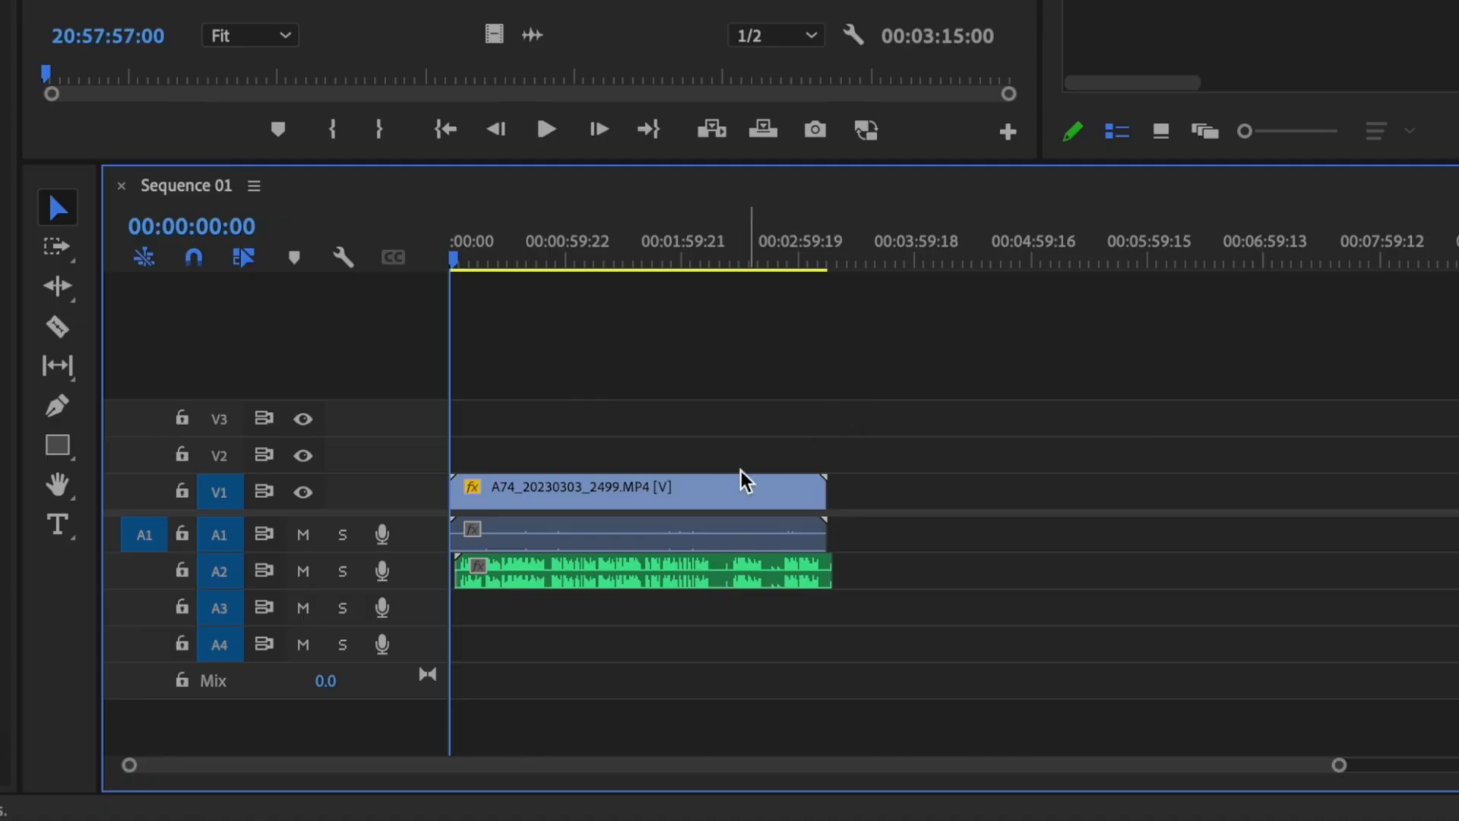
Step: Link the video with its camera audio, then disable the silent A1 audio clip
{"action": "left_click", "coordinate": [732, 491]}
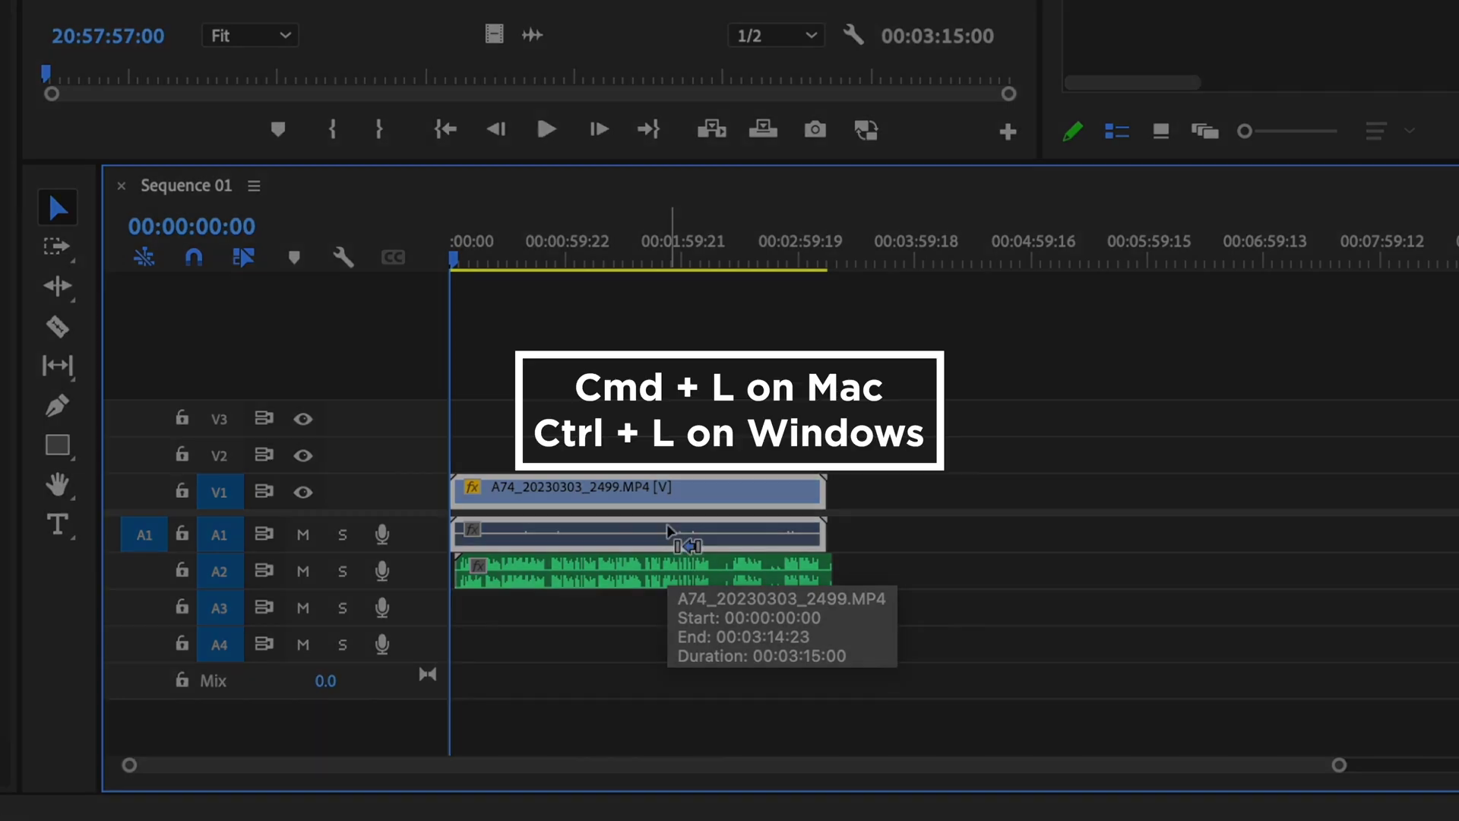
{"action": "key", "text": "ctrl+l"}
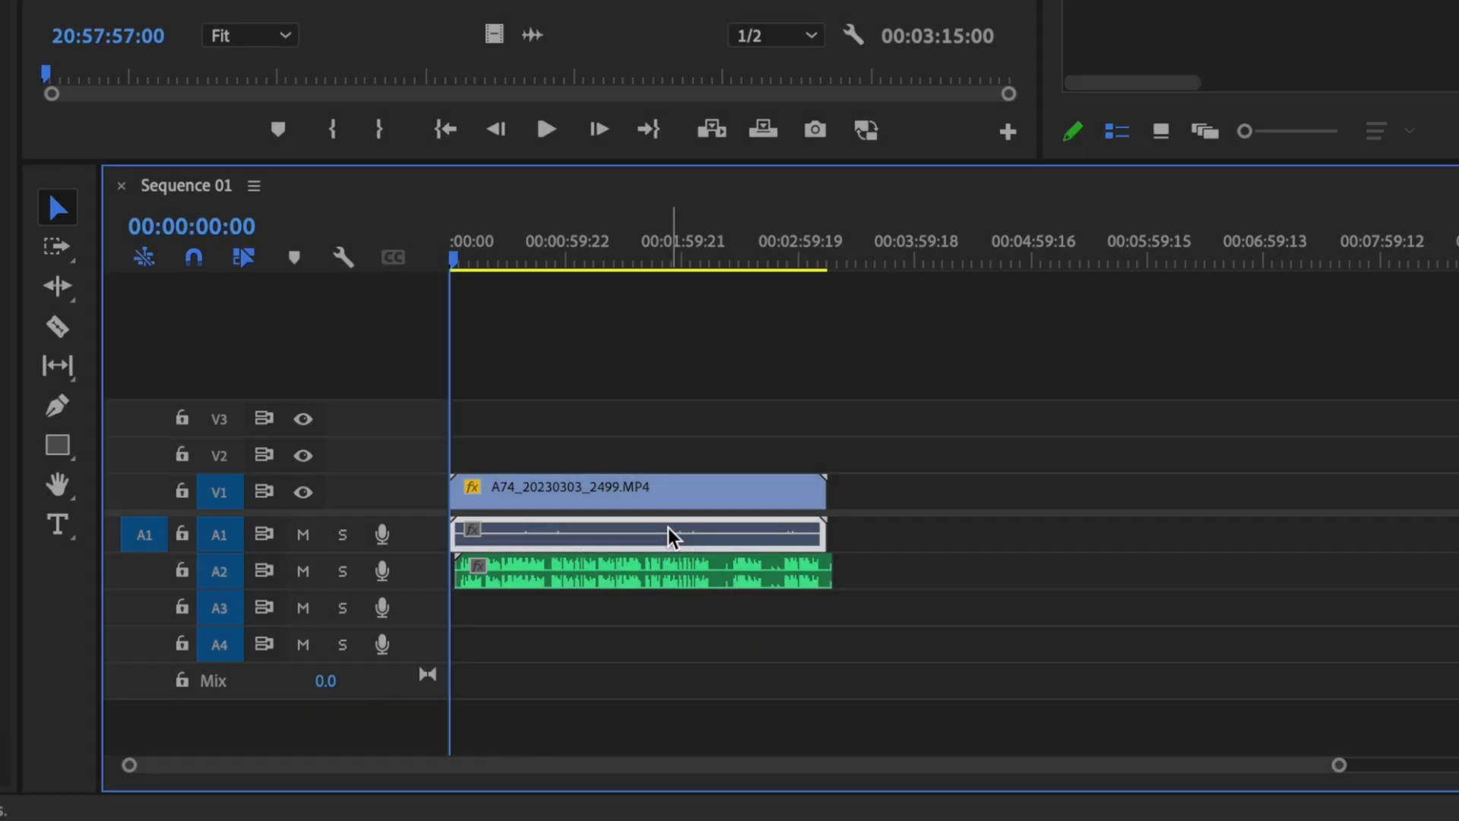
{"action": "right_click", "coordinate": [668, 537]}
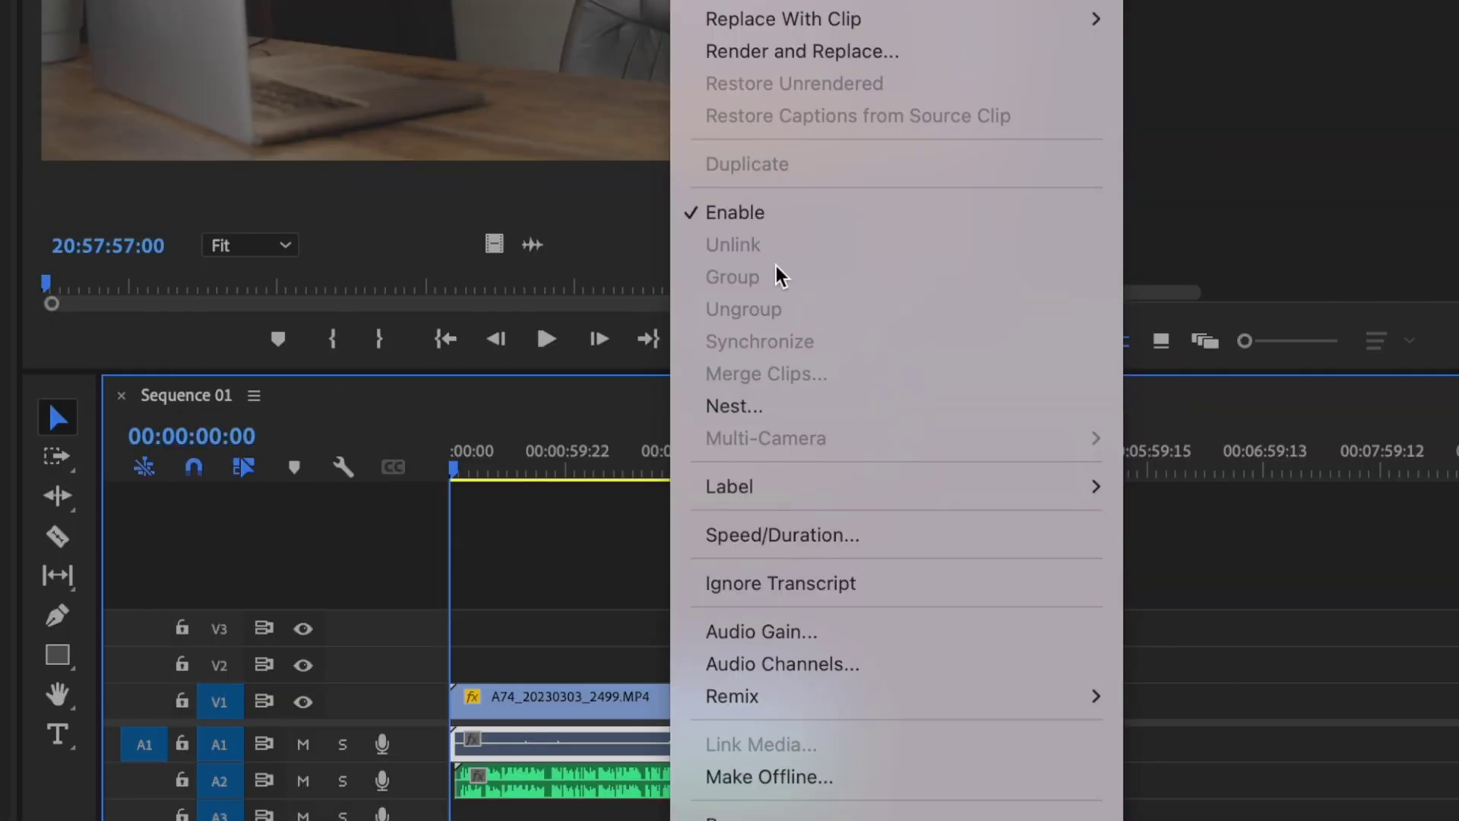
{"action": "left_click", "coordinate": [779, 217]}
{"action": "left_click", "coordinate": [698, 439]}
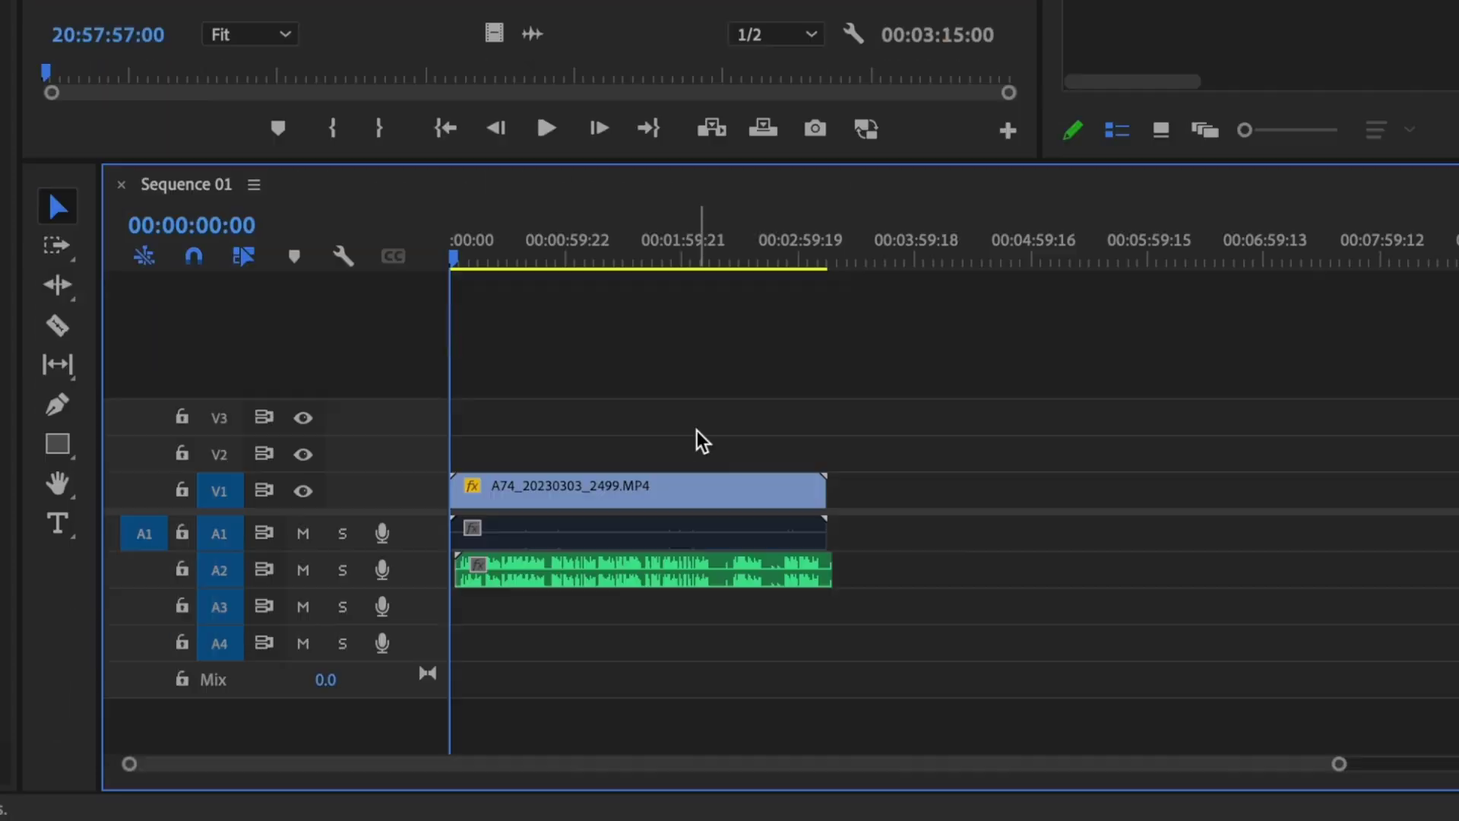
Step: Select the video clip together with the A2 audio clip for linking
{"action": "left_click", "coordinate": [666, 495]}
{"action": "left_click", "coordinate": [679, 565], "text": "shift"}
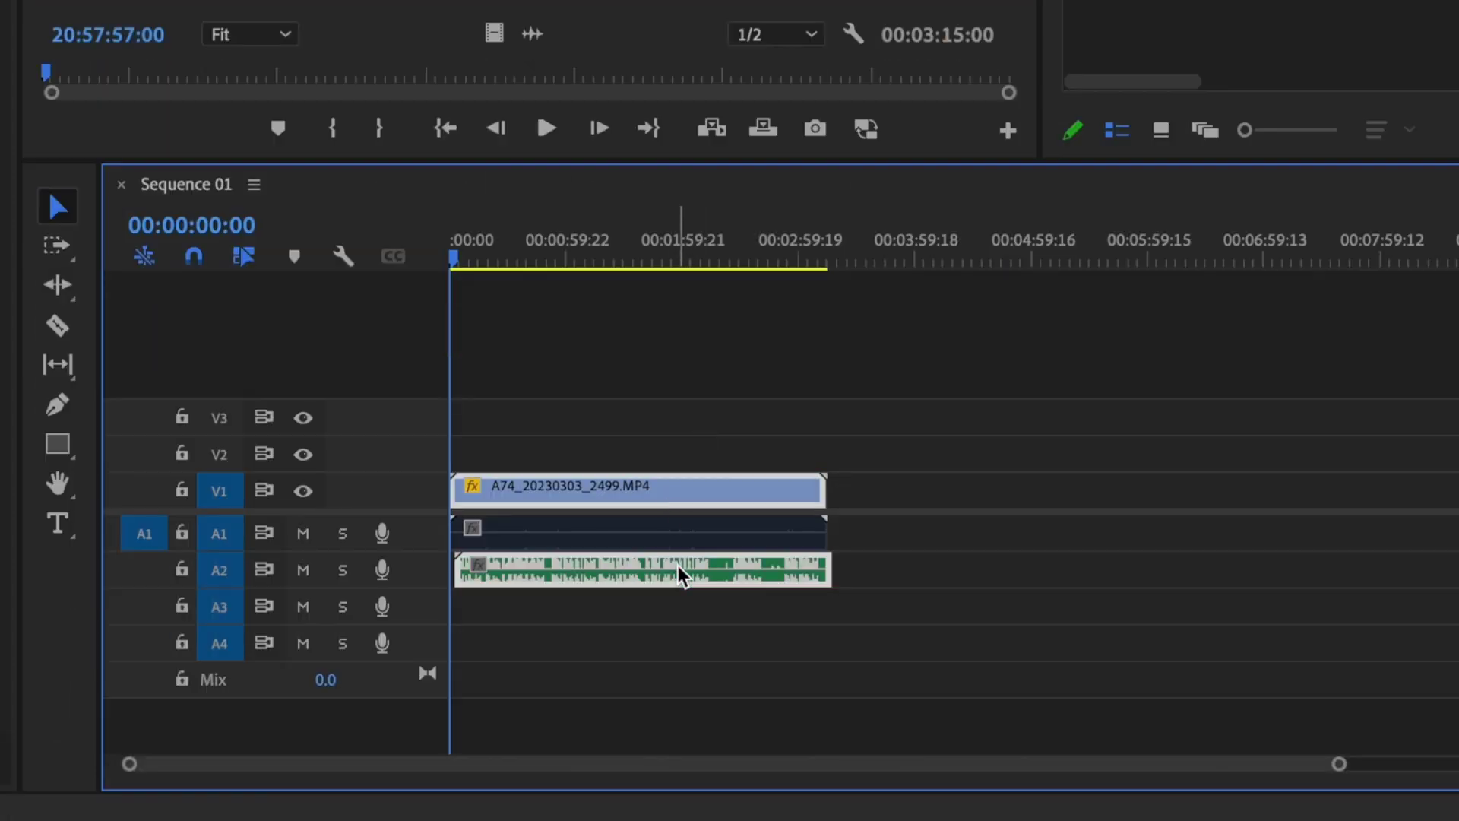
{"action": "right_click", "coordinate": [678, 567]}
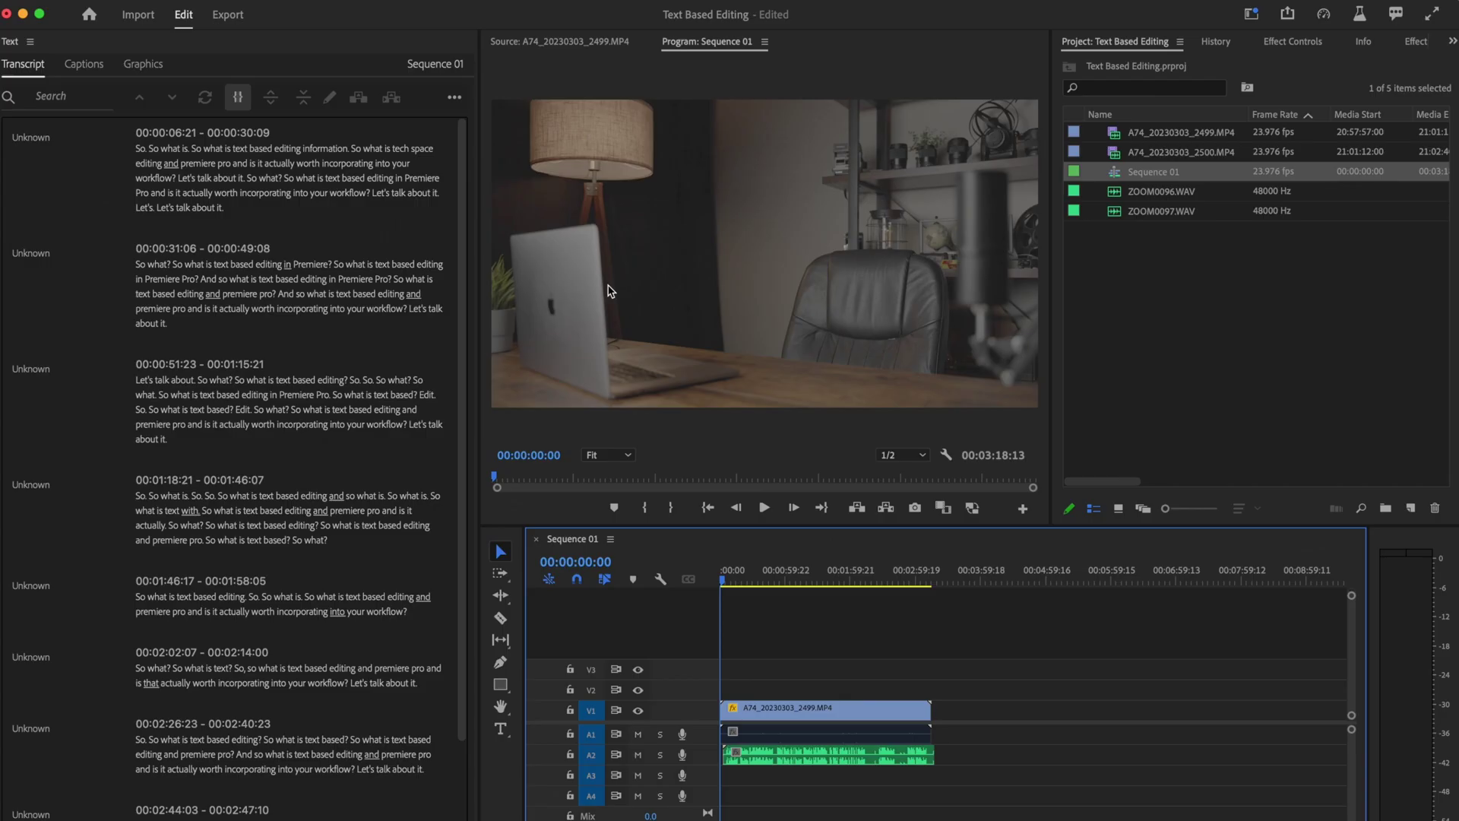
{"action": "scroll", "coordinate": [203, 357], "scroll_direction": "down", "scroll_amount": 2}
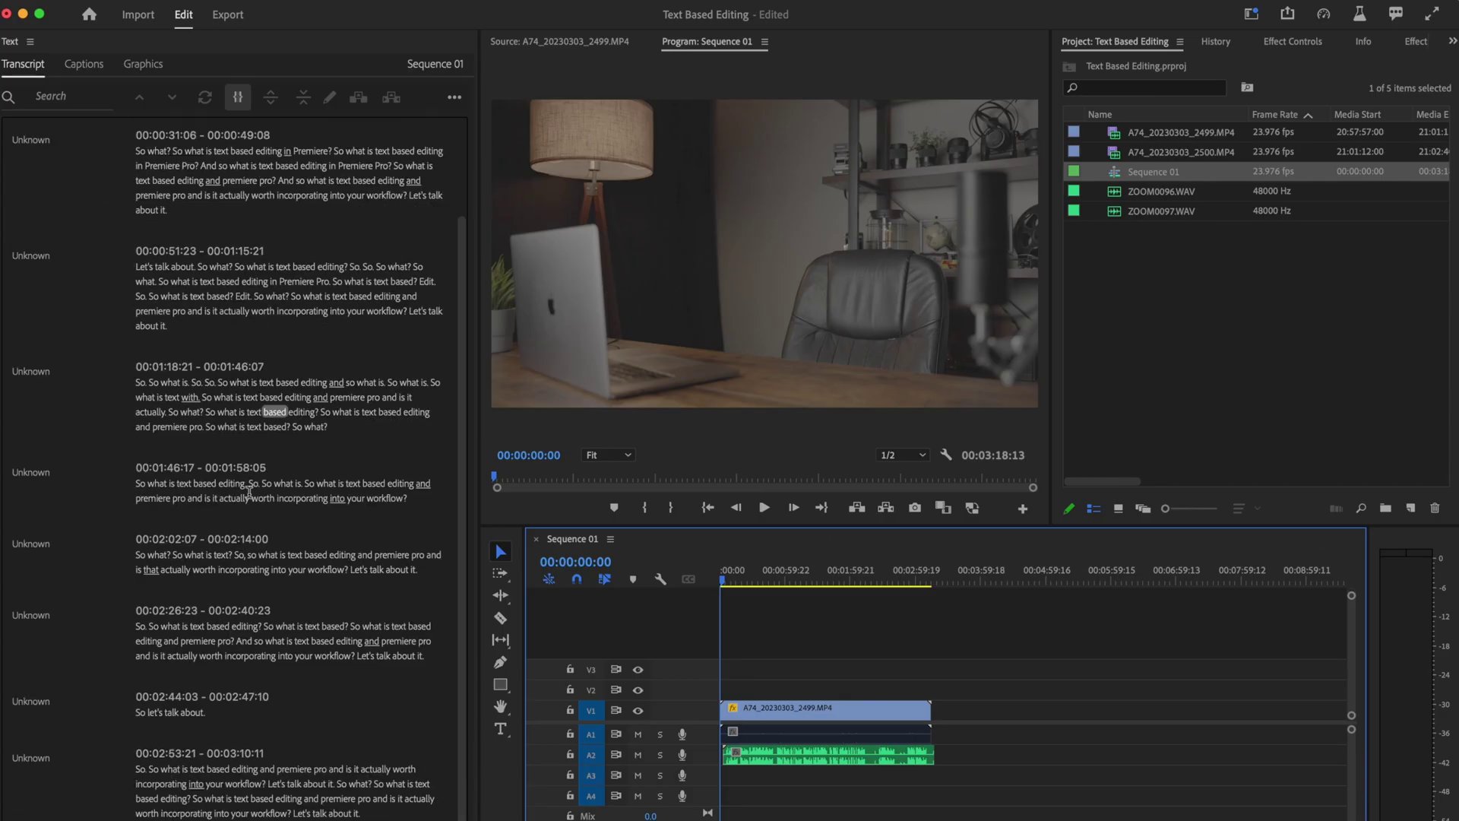
{"action": "scroll", "coordinate": [249, 488], "scroll_direction": "up", "scroll_amount": 2}
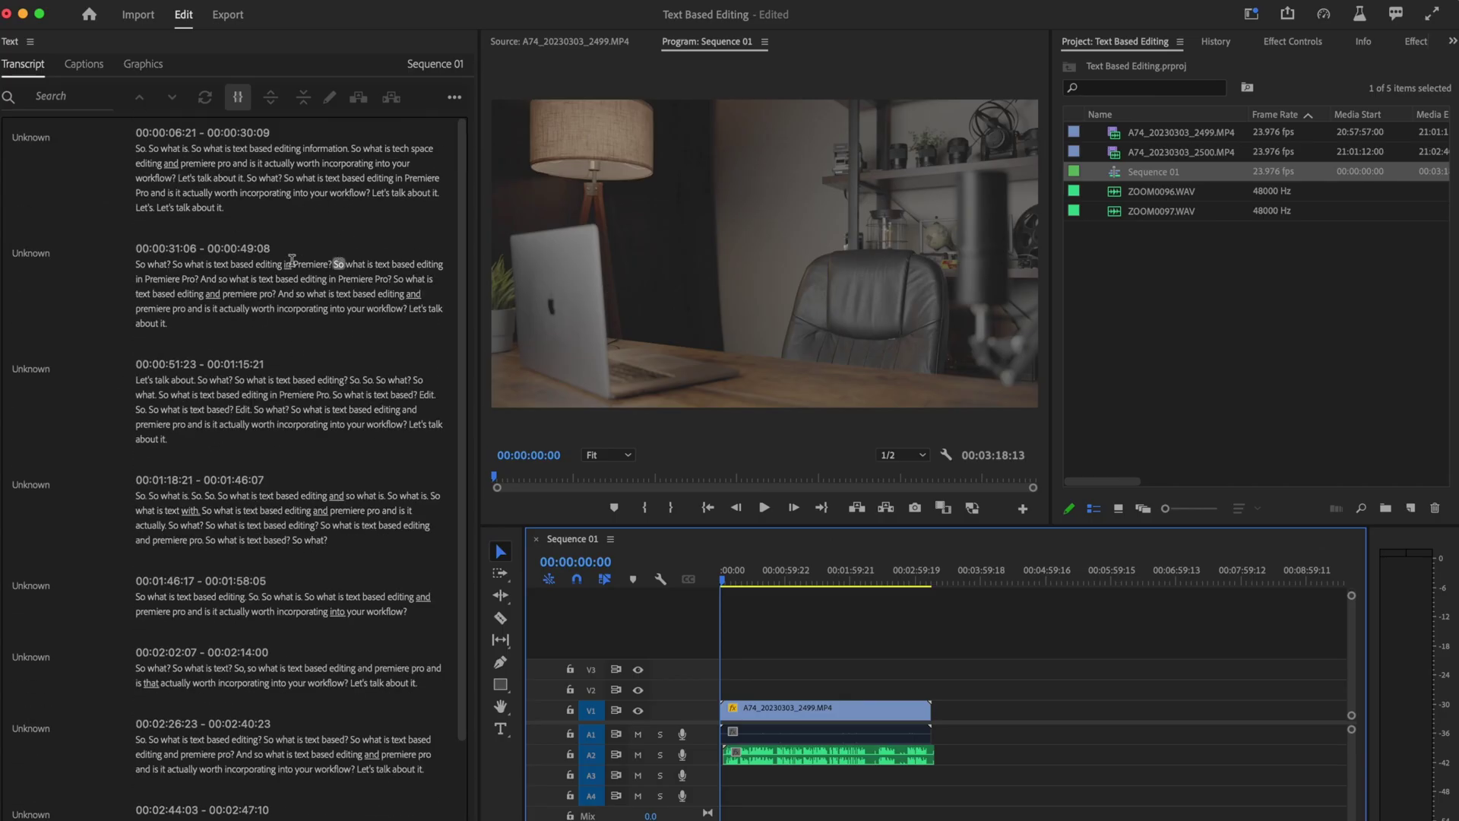
{"action": "left_click", "coordinate": [183, 163]}
{"action": "left_click", "coordinate": [289, 177]}
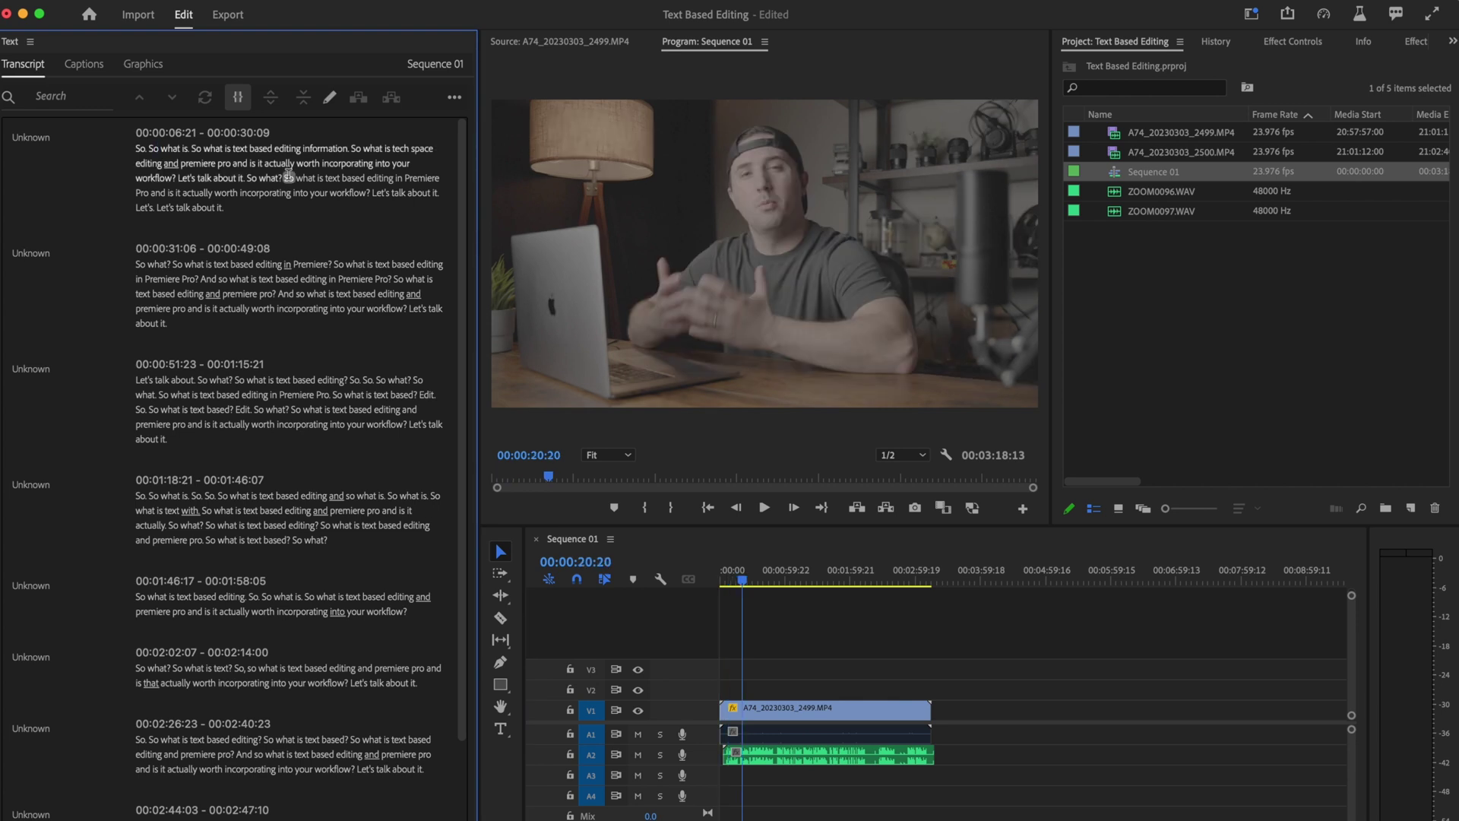
{"action": "left_click", "coordinate": [233, 386]}
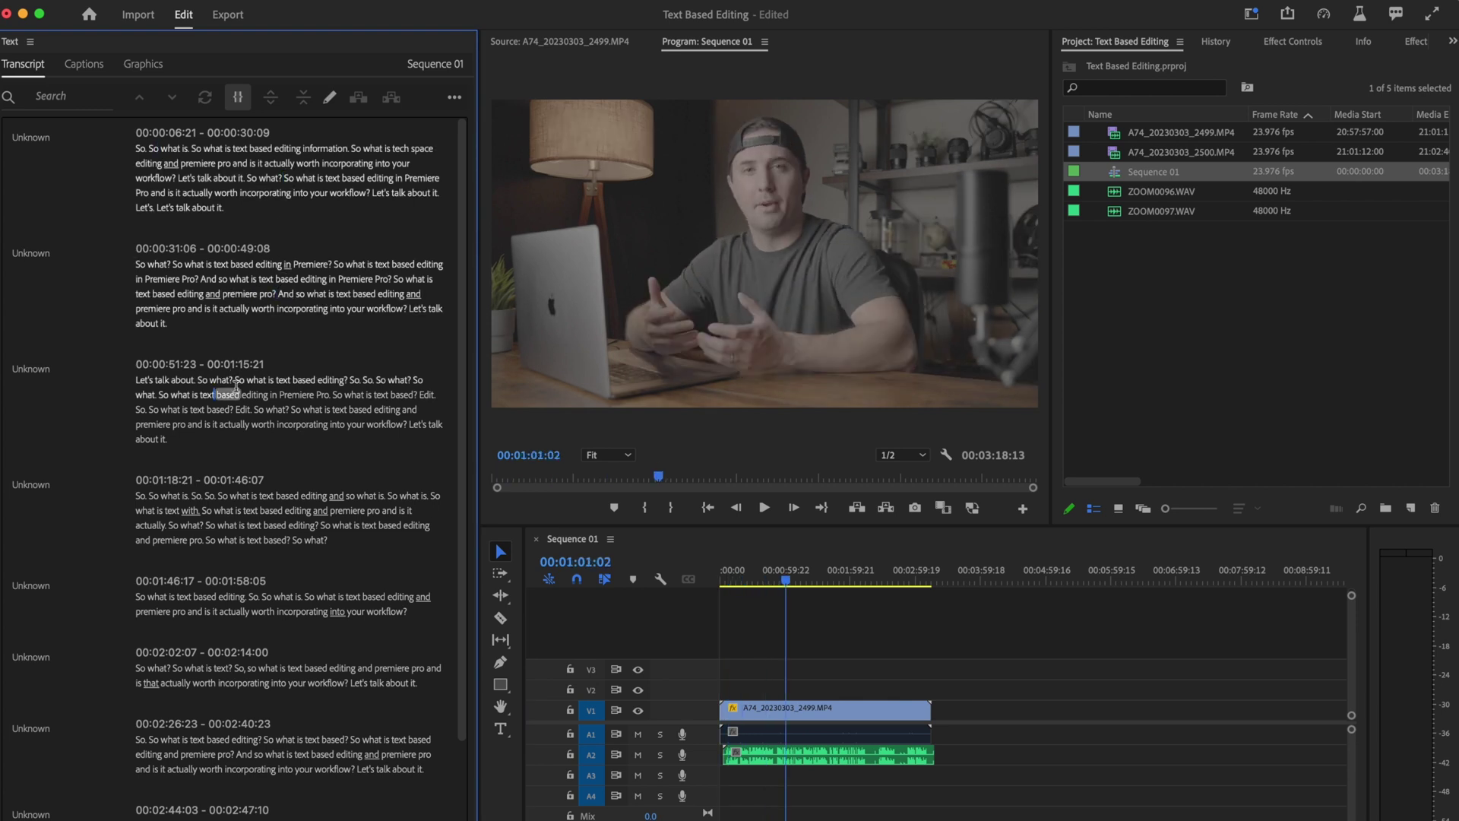
{"action": "left_click", "coordinate": [270, 497]}
{"action": "left_click", "coordinate": [308, 595]}
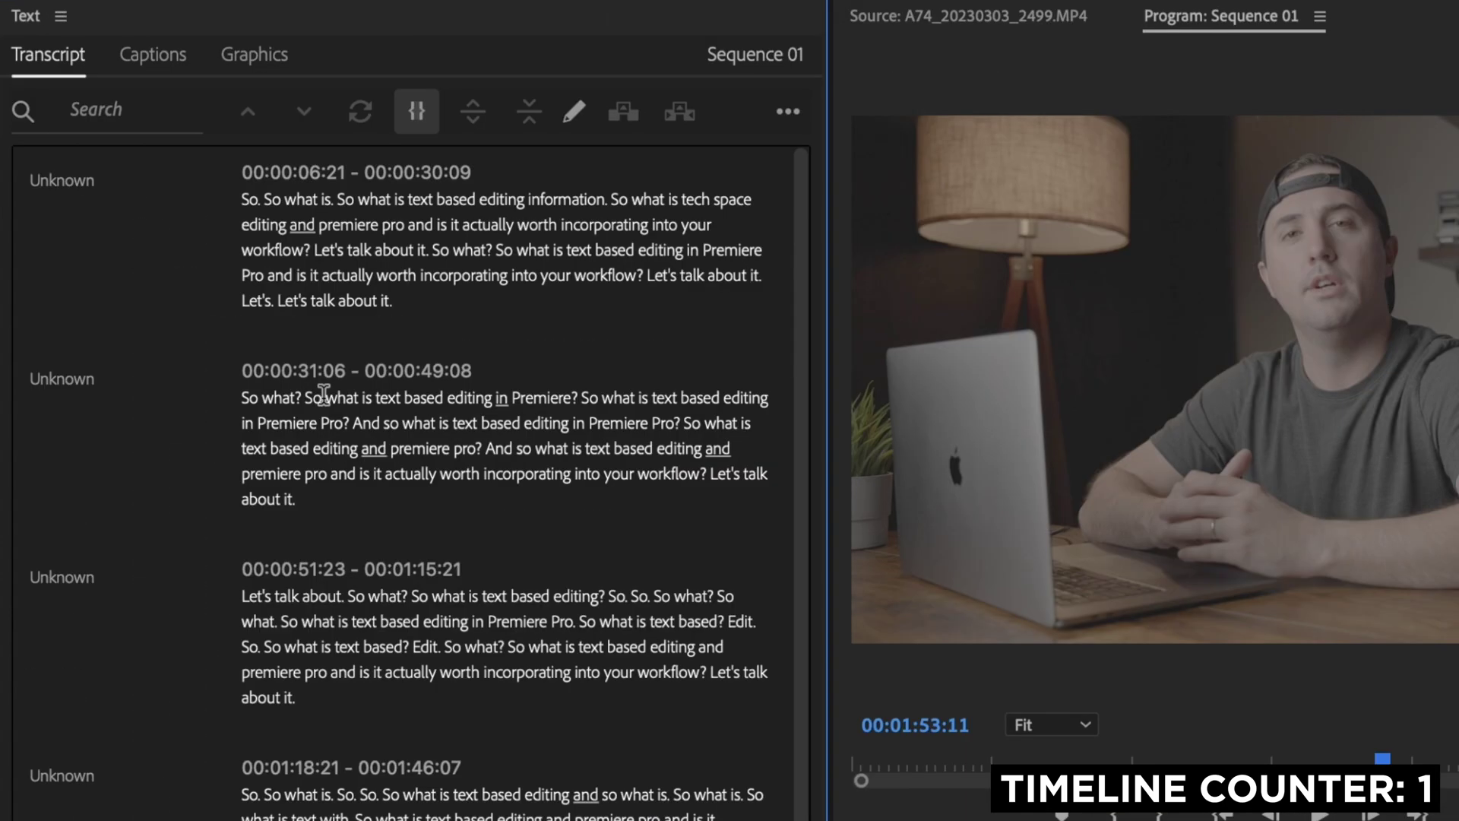
{"action": "left_click_drag", "start_coordinate": [173, 238], "coordinate": [391, 271]}
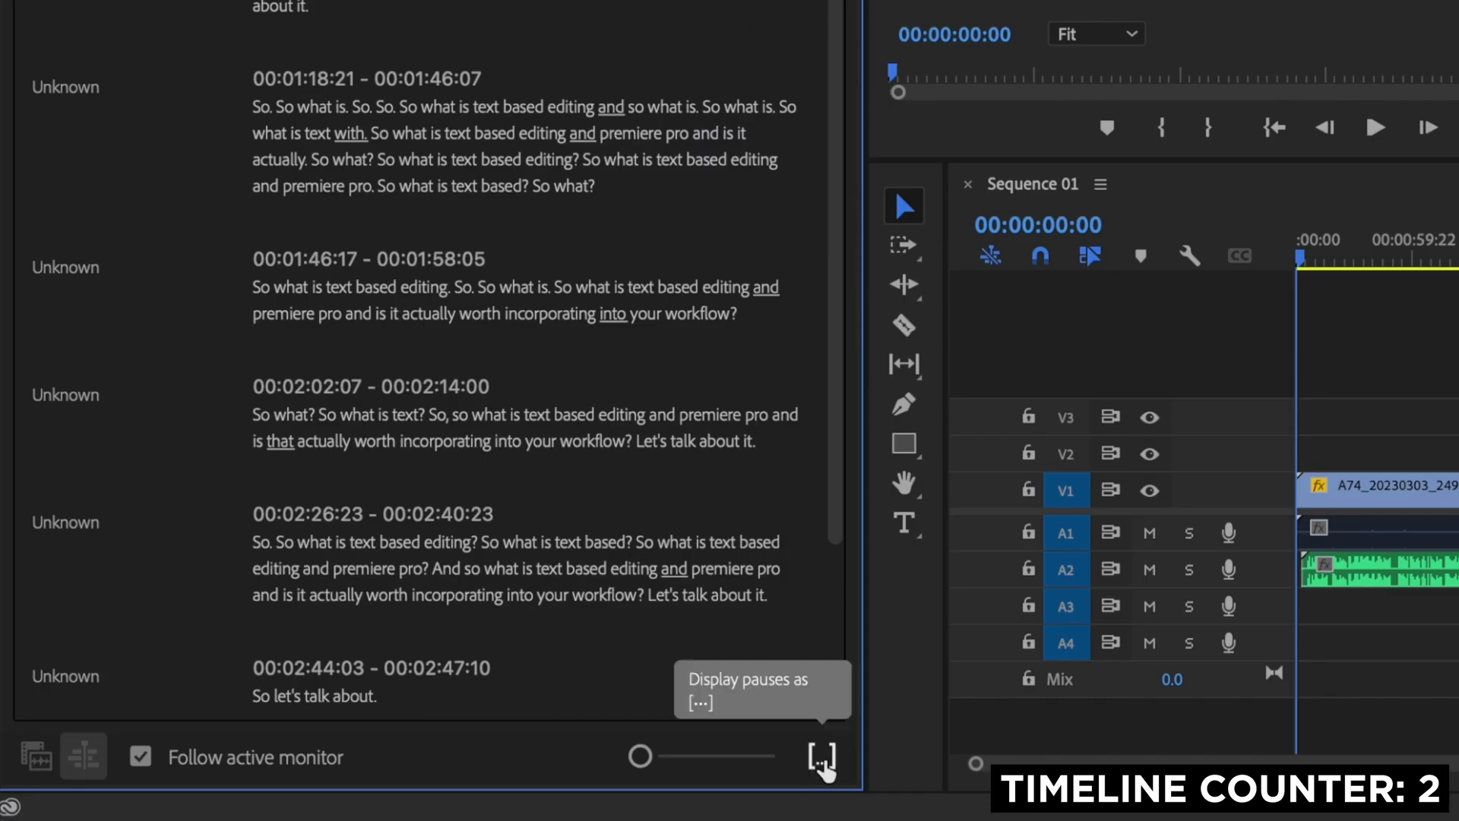
Step: Show transcript pauses as markers, then jump playback to 'So', 'actually' and a later pause
{"action": "left_click", "coordinate": [821, 760]}
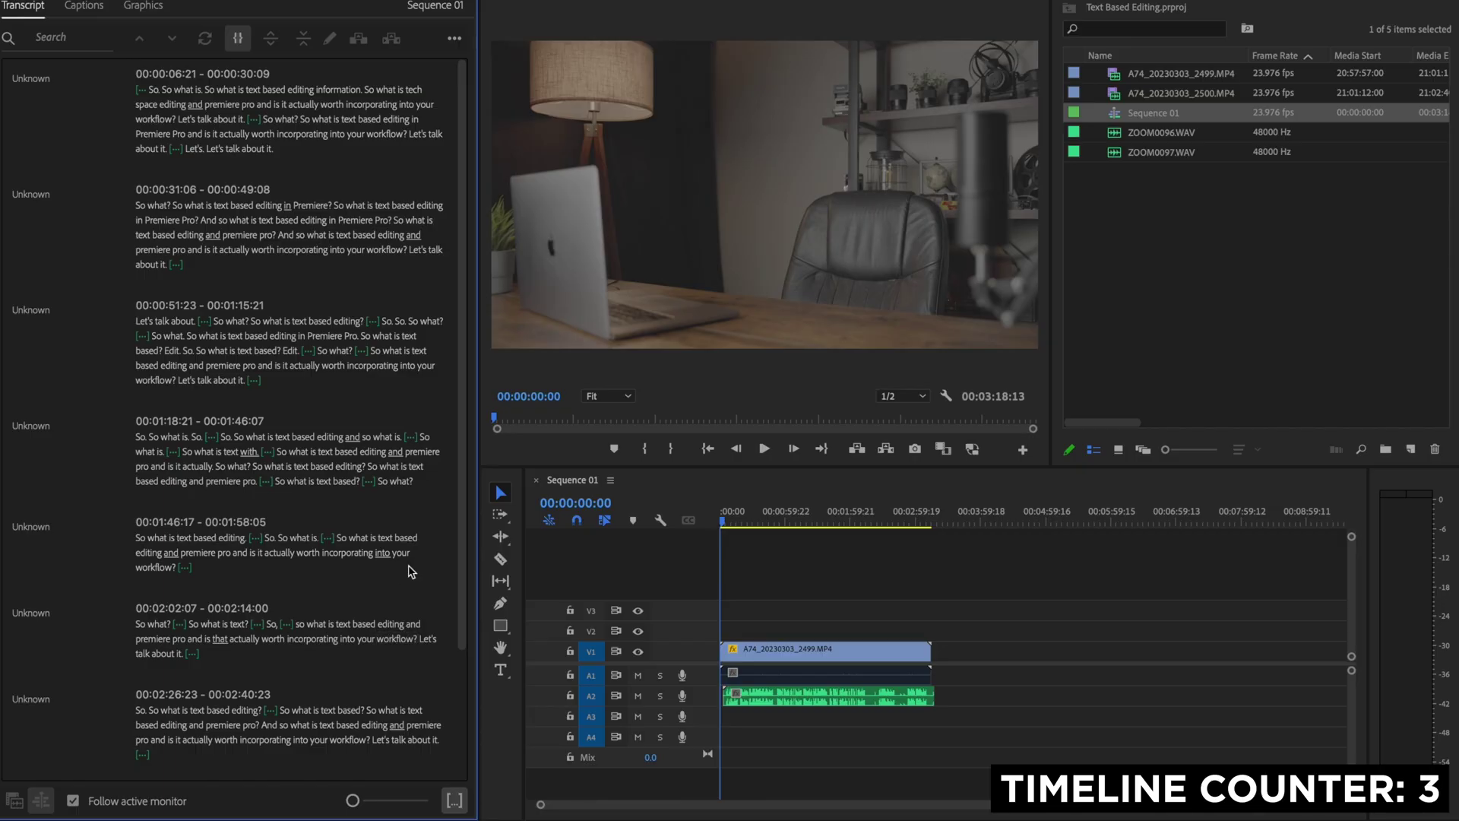
{"action": "left_click", "coordinate": [142, 88]}
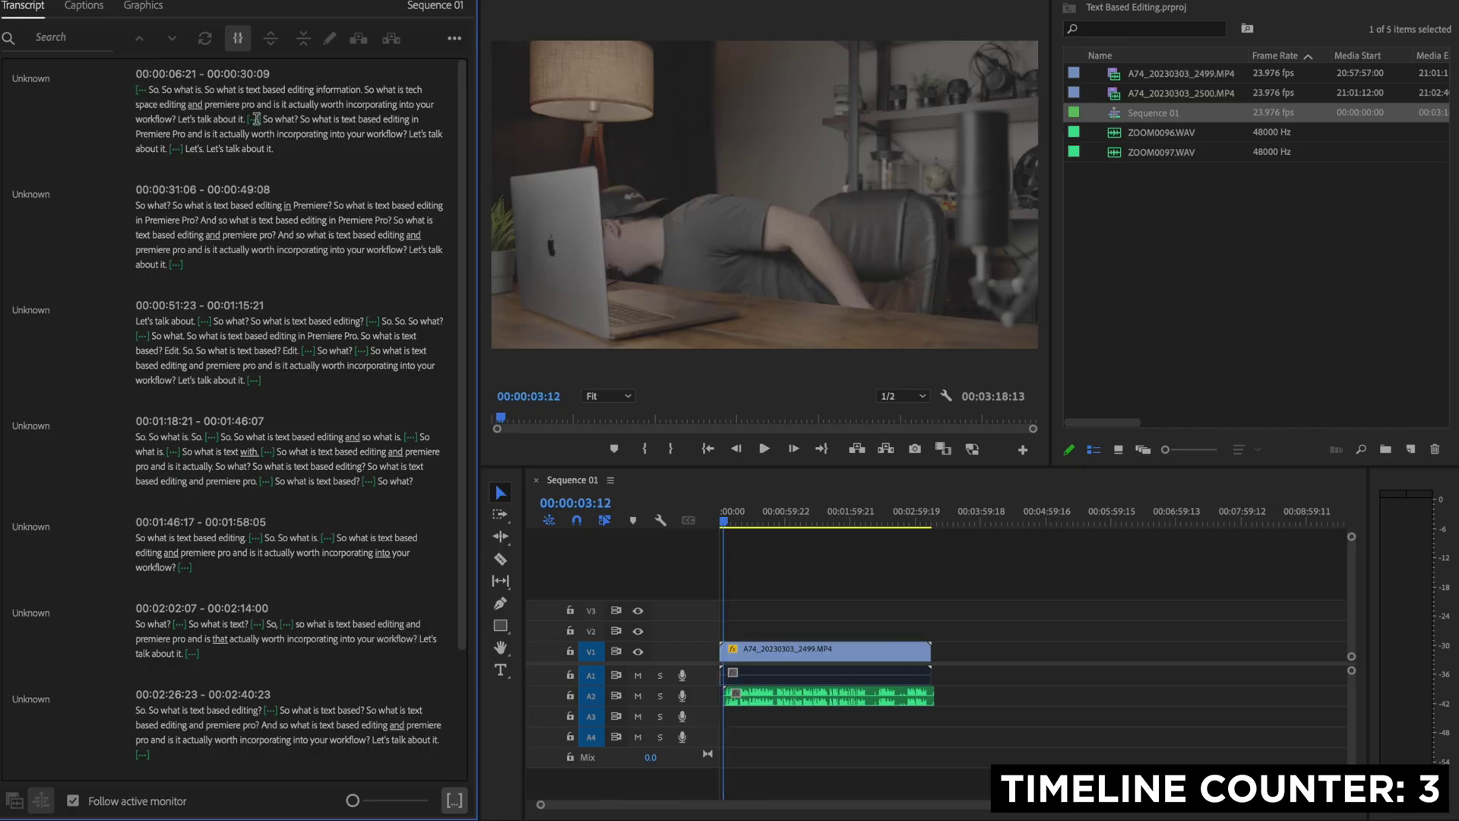
{"action": "left_click", "coordinate": [234, 134]}
{"action": "left_click", "coordinate": [177, 150]}
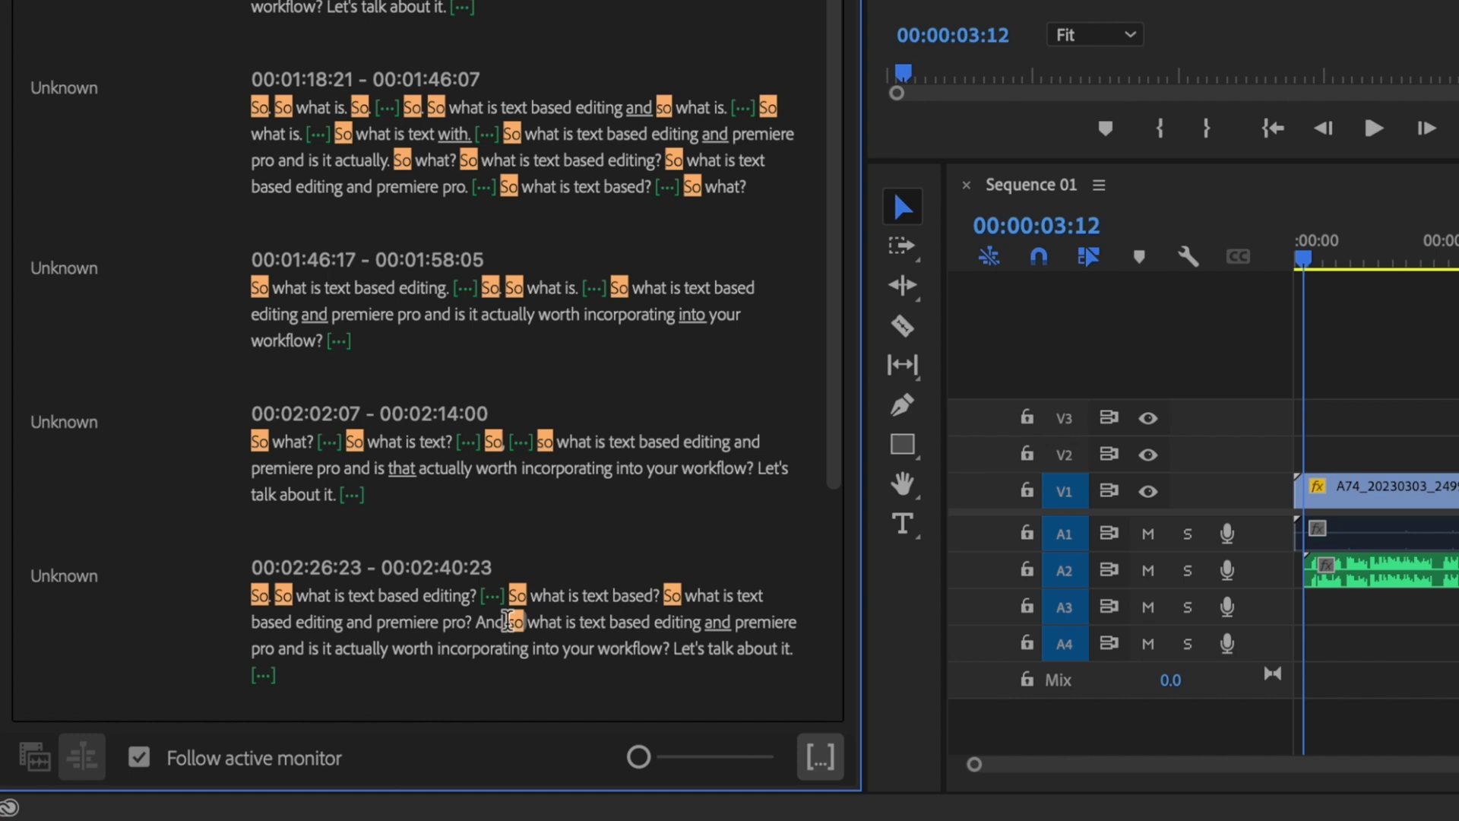
Step: Select the earlier takes' transcript text, try Lift and undo, then Extract them gaplessly
{"action": "left_click_drag", "start_coordinate": [506, 622], "coordinate": [263, 604]}
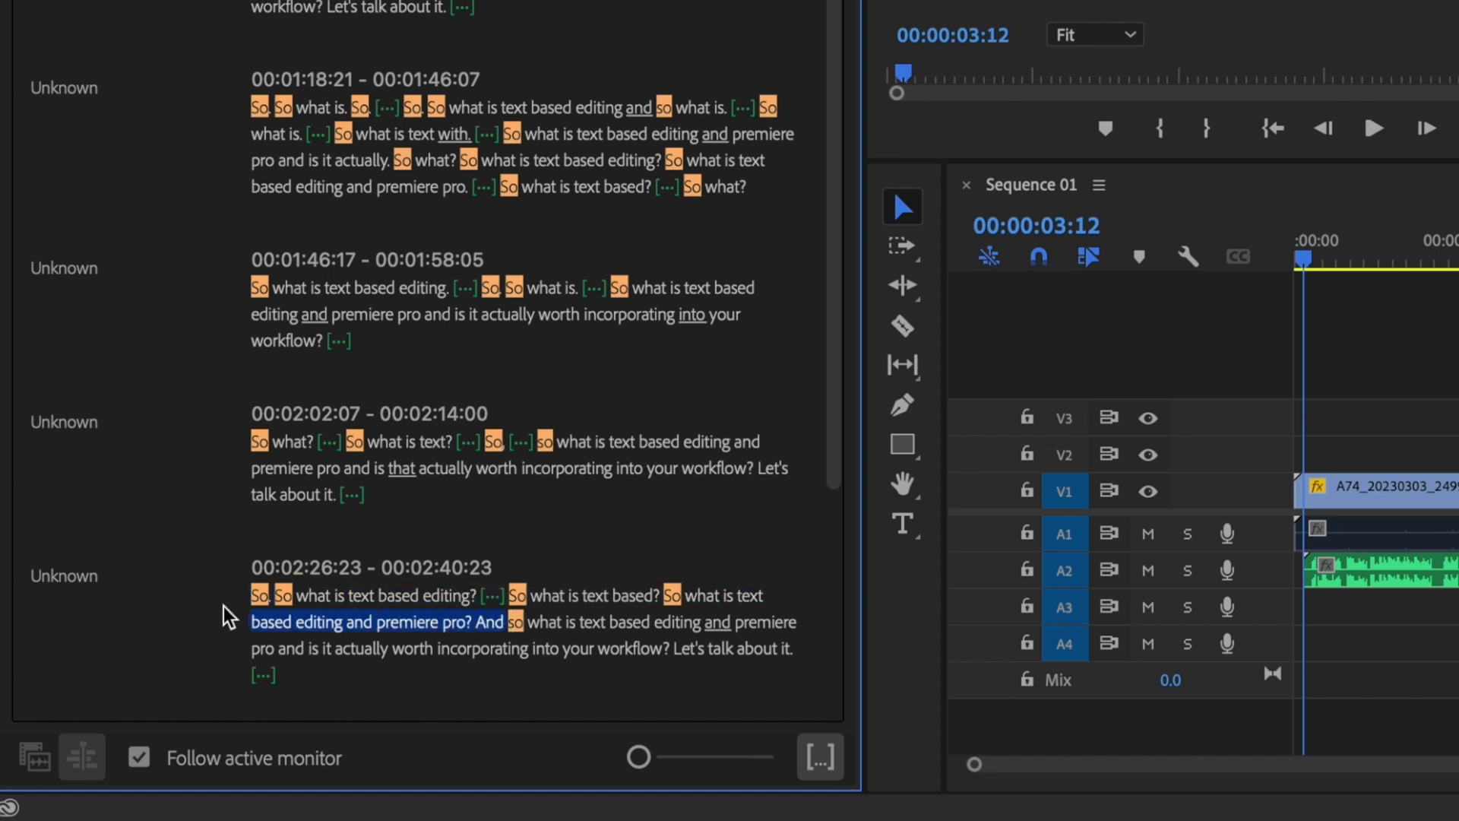
{"action": "left_click_drag", "start_coordinate": [222, 616], "coordinate": [299, 81]}
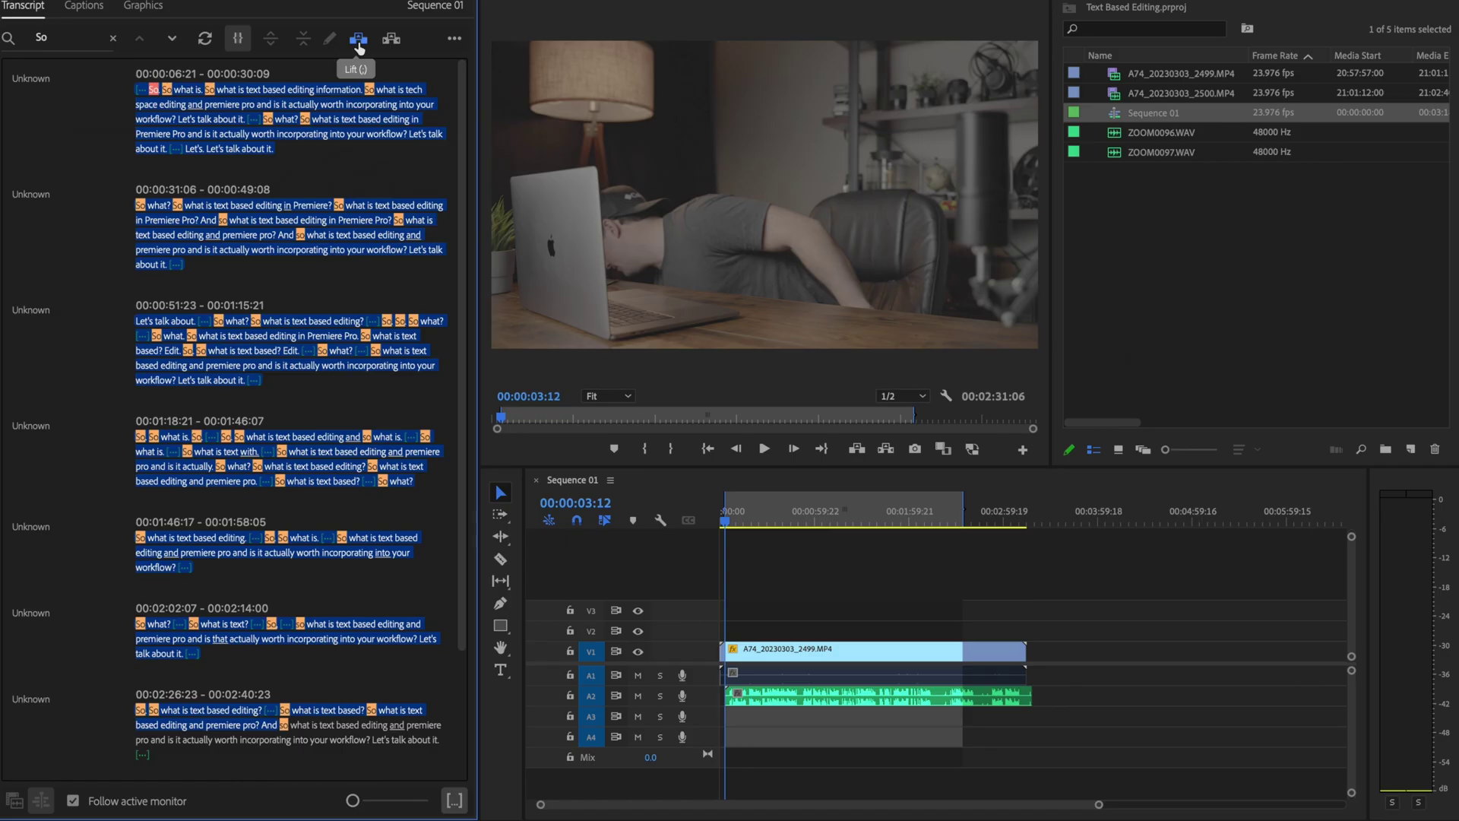
{"action": "left_click", "coordinate": [650, 177]}
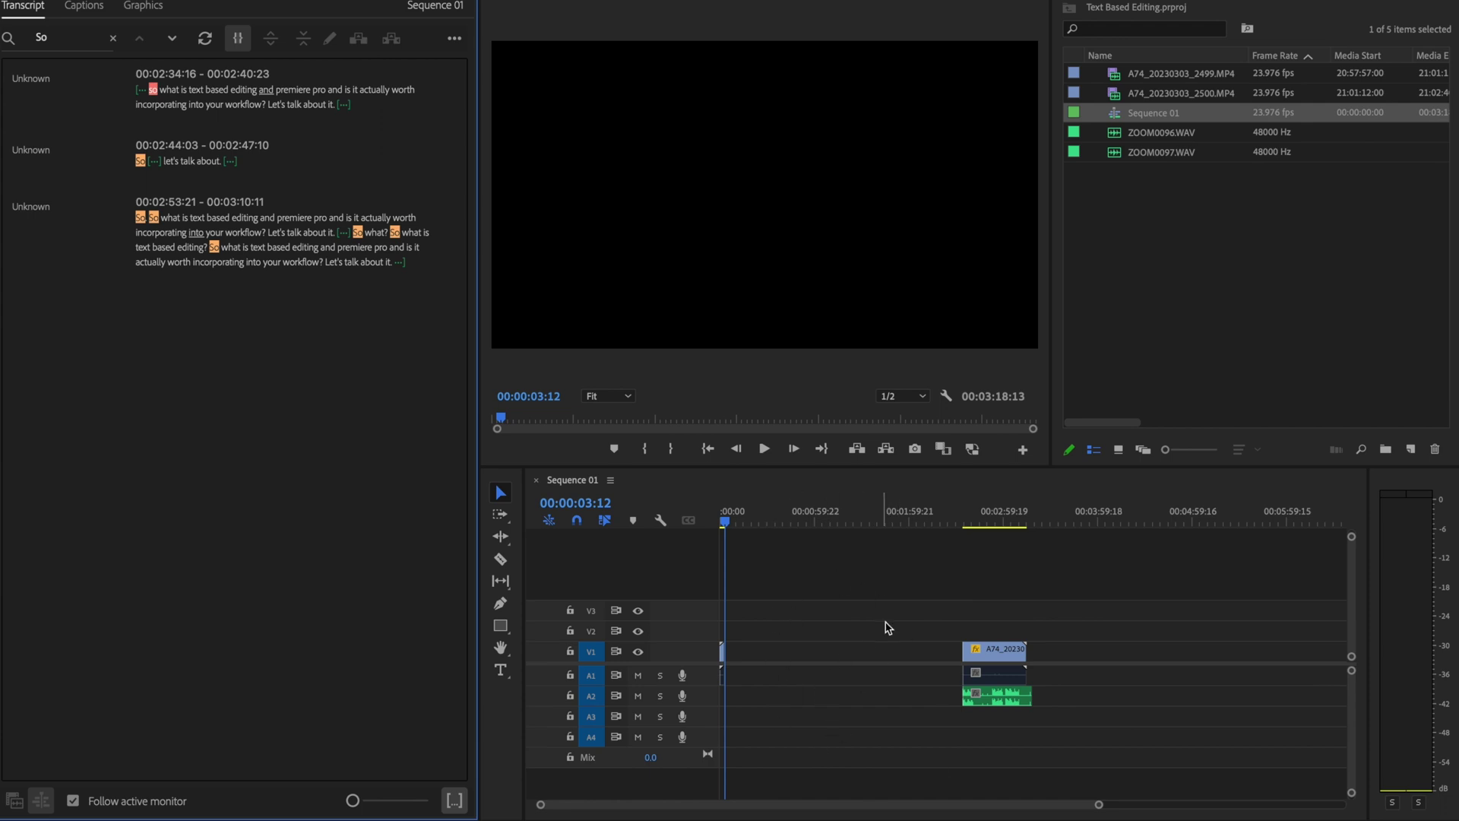
{"action": "key", "text": "ctrl+z"}
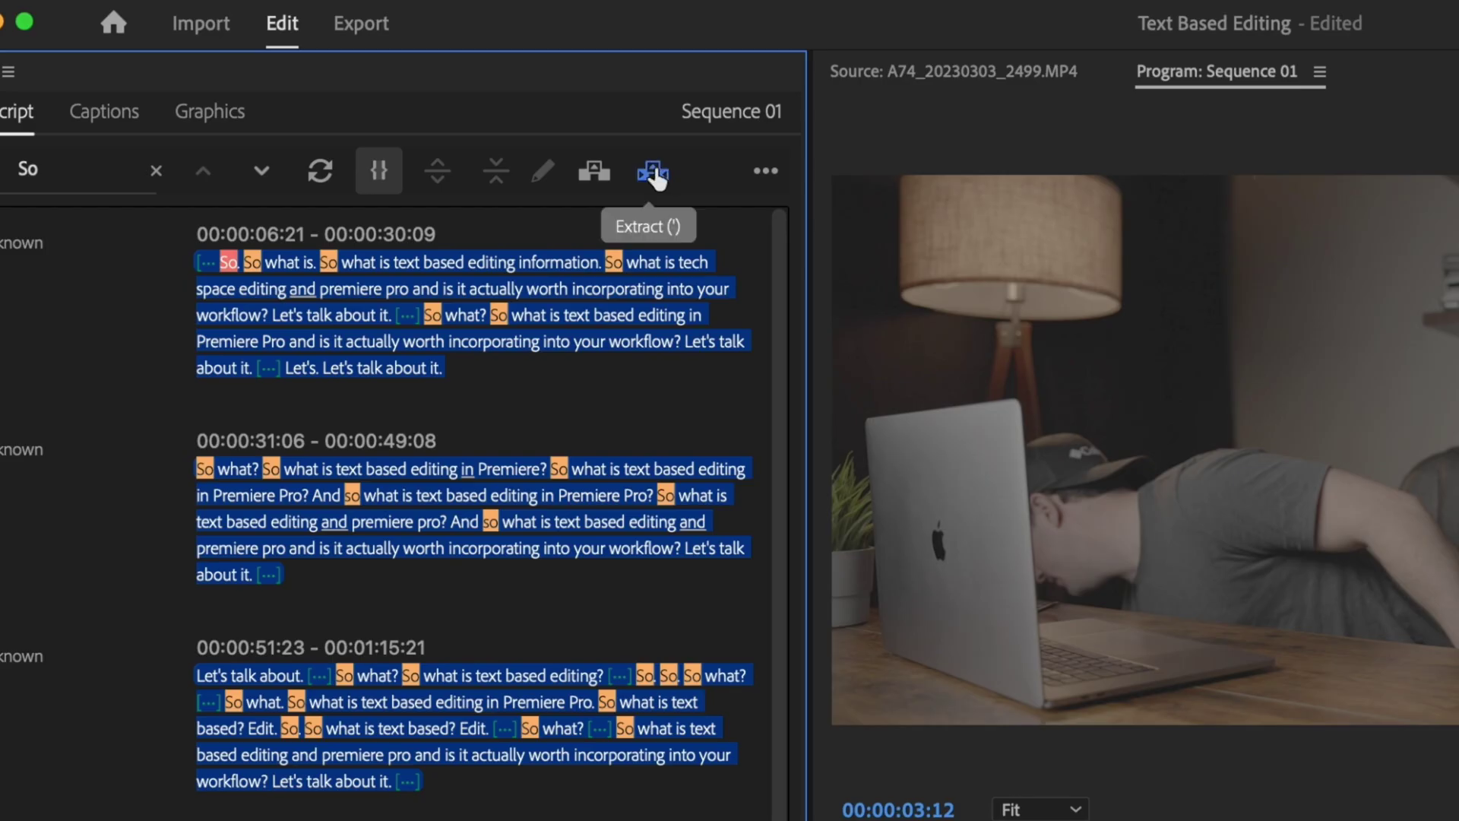
{"action": "left_click", "coordinate": [654, 174]}
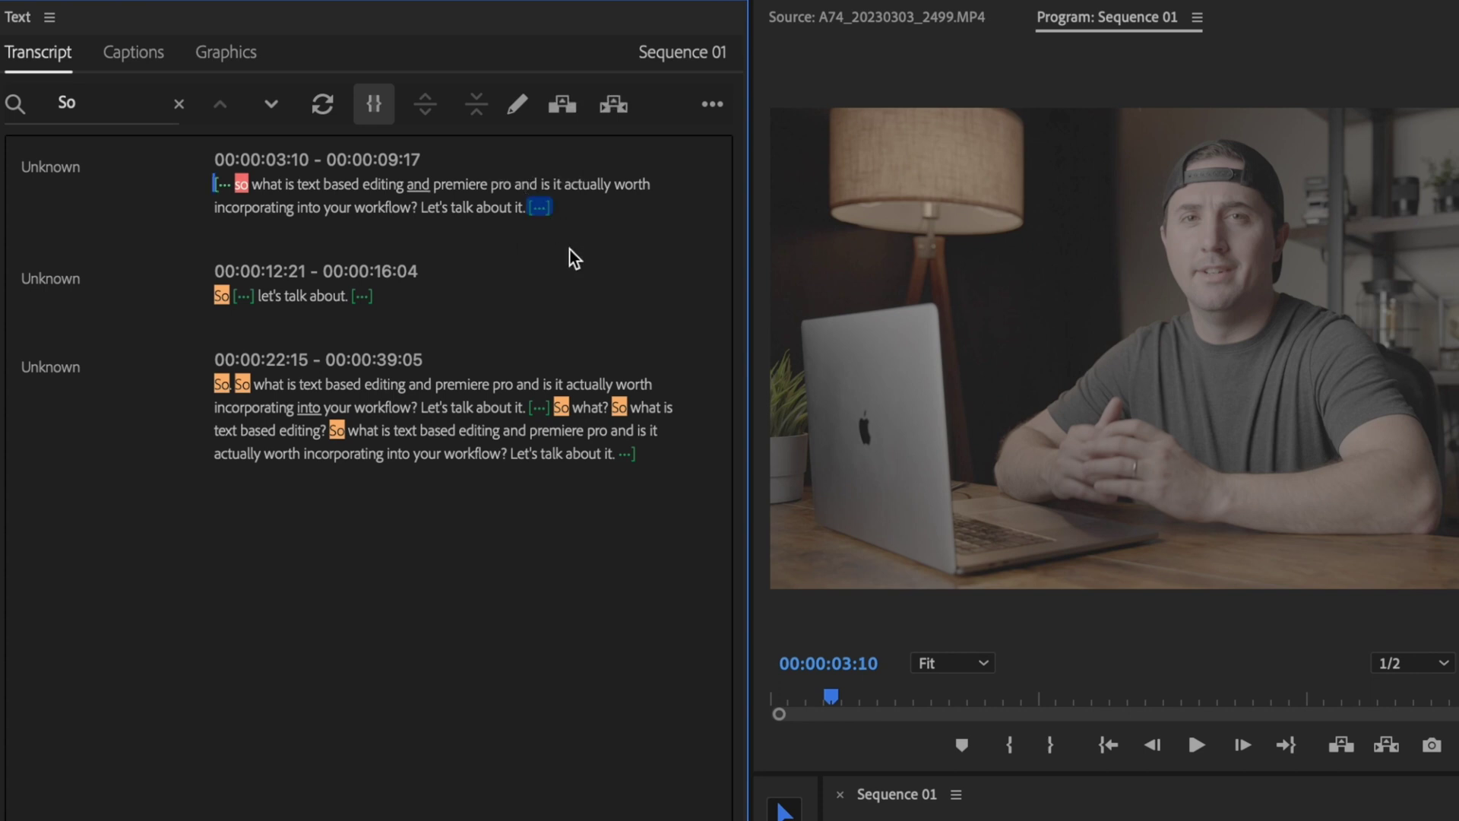
Step: Delete the second and third takes, then ungroup and delete the leftover clip fragment
{"action": "left_click_drag", "start_coordinate": [533, 311], "coordinate": [632, 468]}
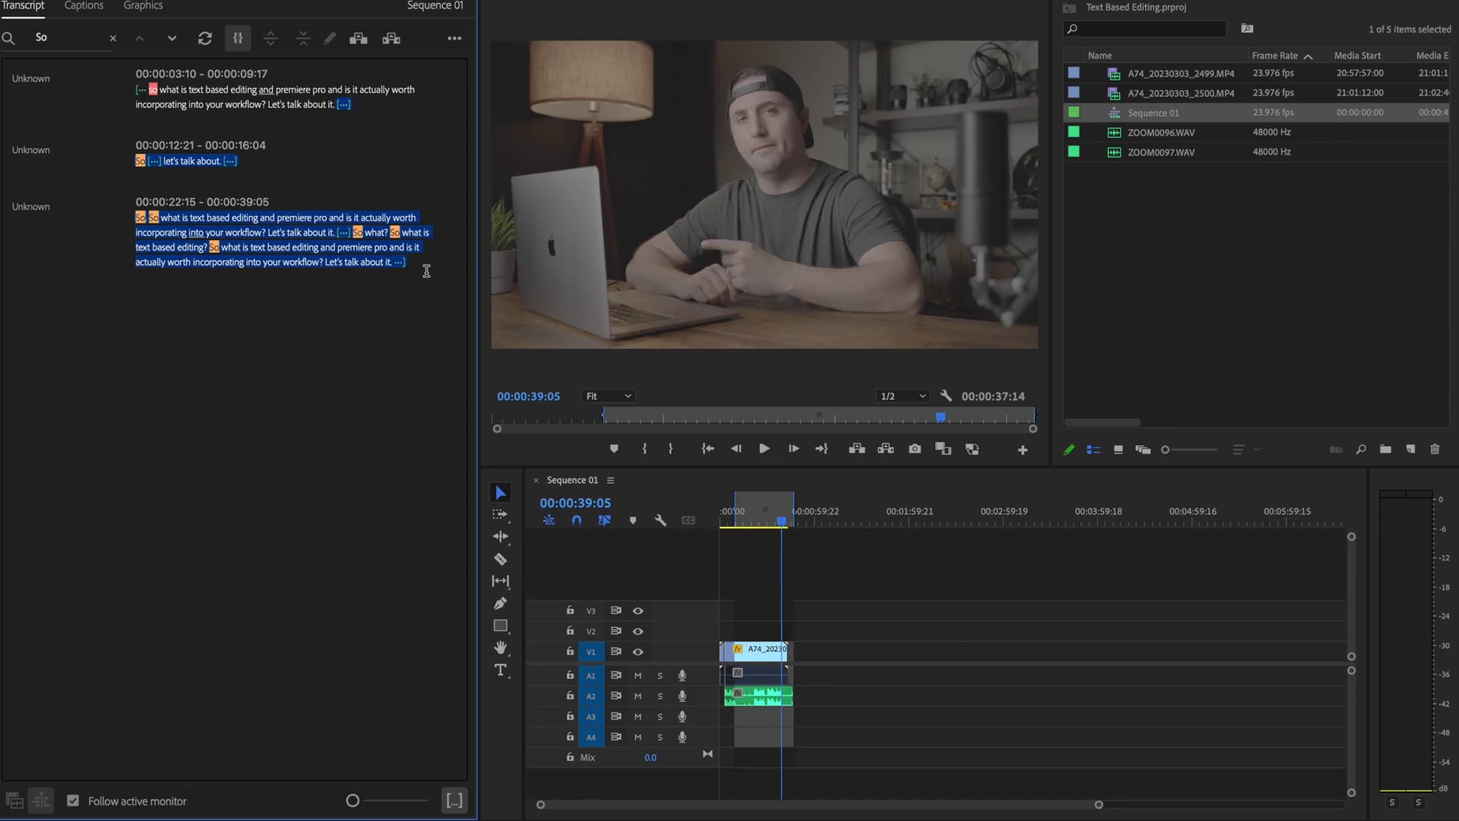
{"action": "key", "text": "BackSpace"}
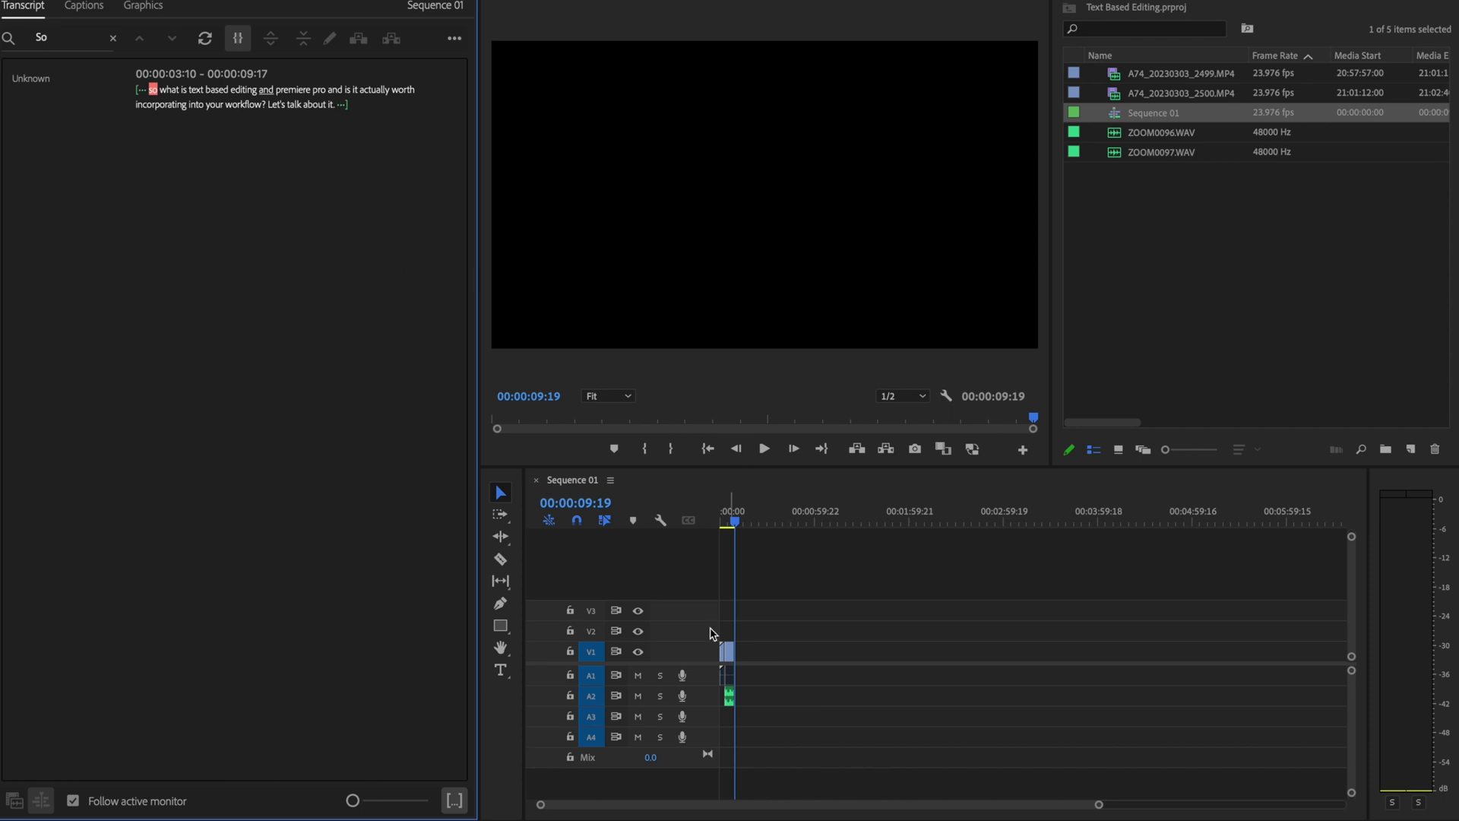
{"action": "left_click_drag", "start_coordinate": [815, 459], "coordinate": [779, 564]}
{"action": "right_click", "coordinate": [779, 564]}
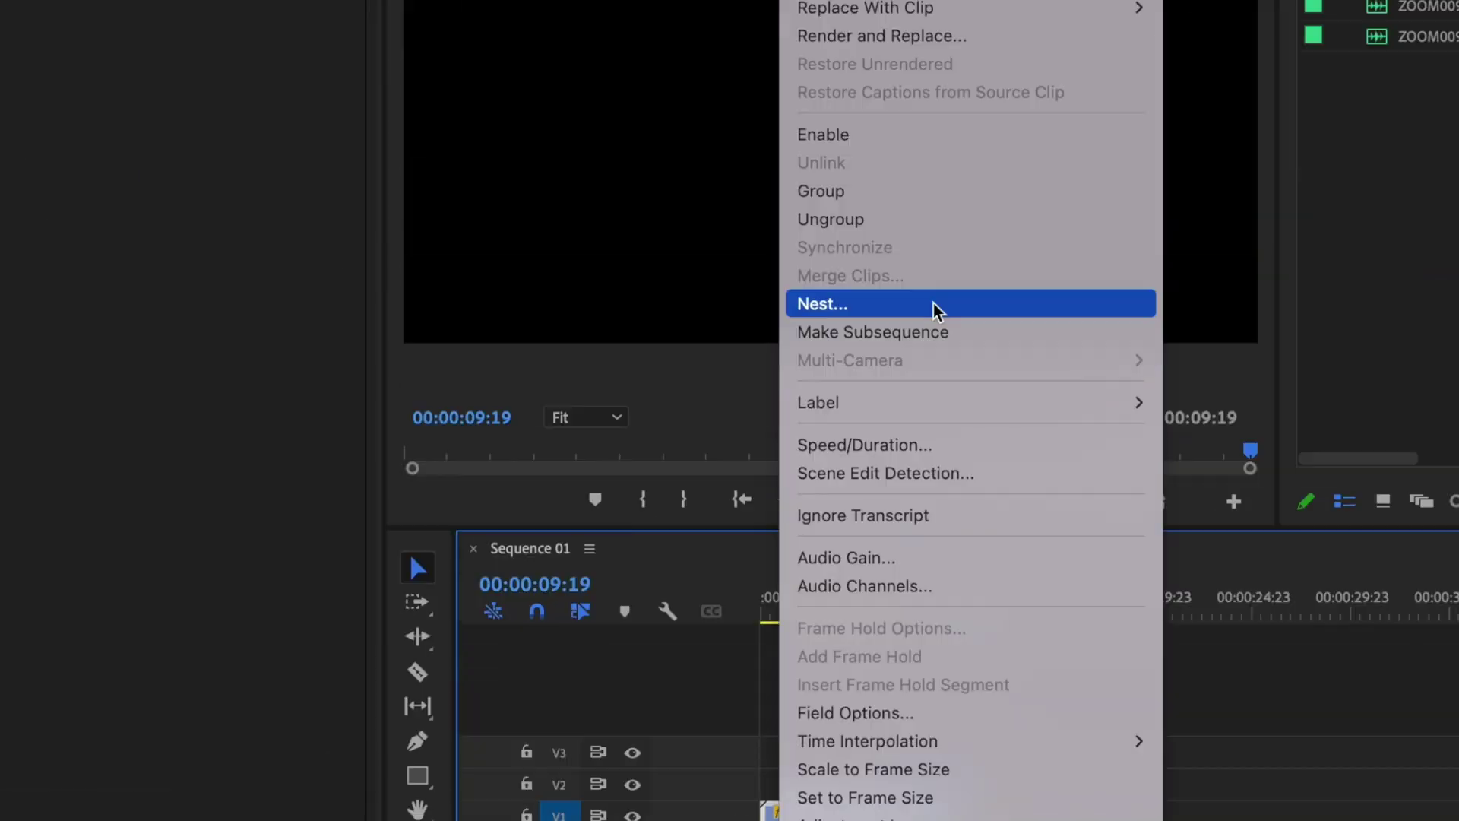
{"action": "left_click", "coordinate": [931, 222]}
{"action": "left_click_drag", "start_coordinate": [790, 581], "coordinate": [789, 584]}
{"action": "key", "text": "BackSpace"}
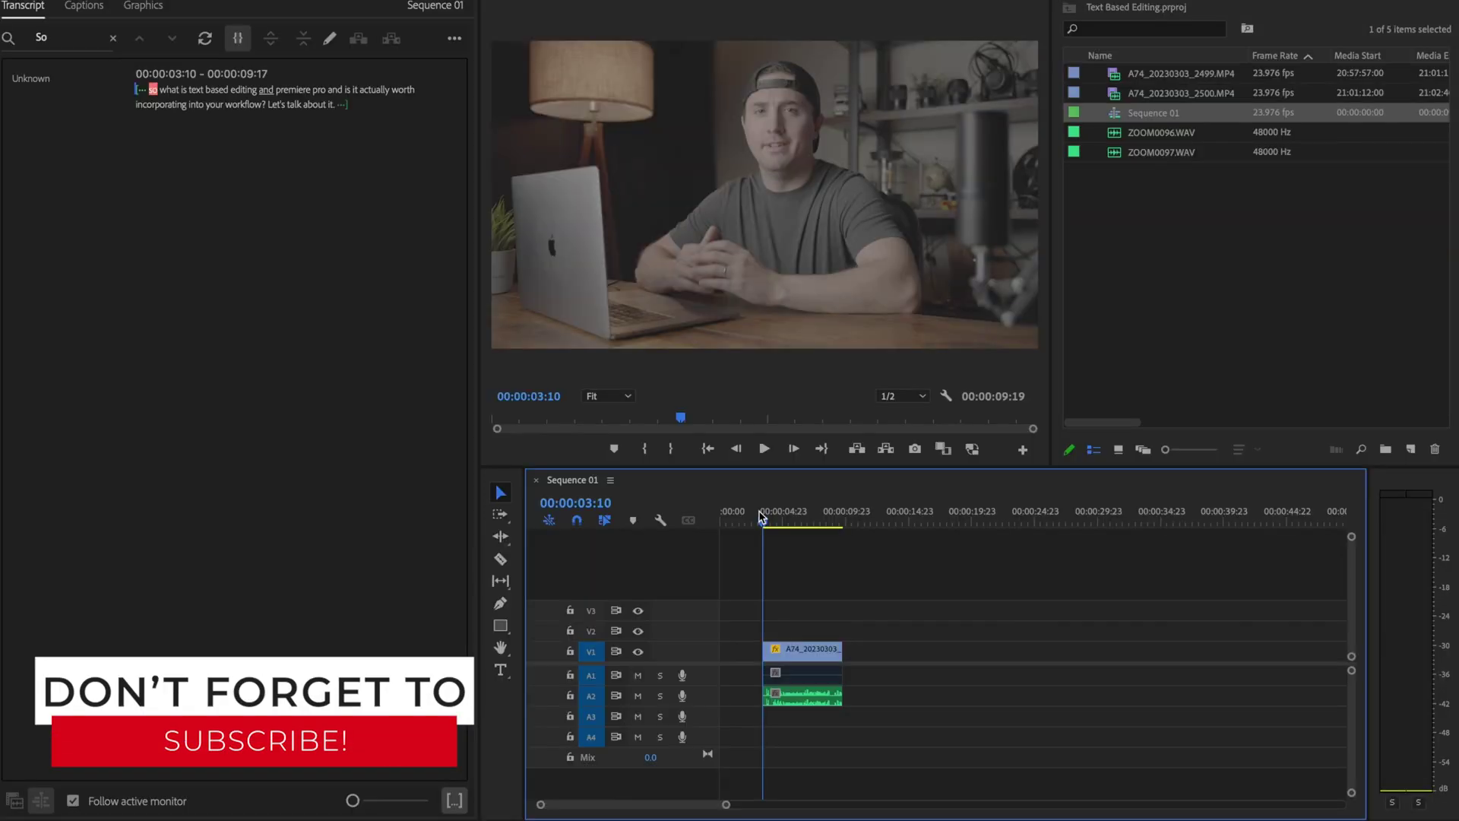
{"action": "left_click", "coordinate": [760, 519]}
{"action": "key", "text": "space"}
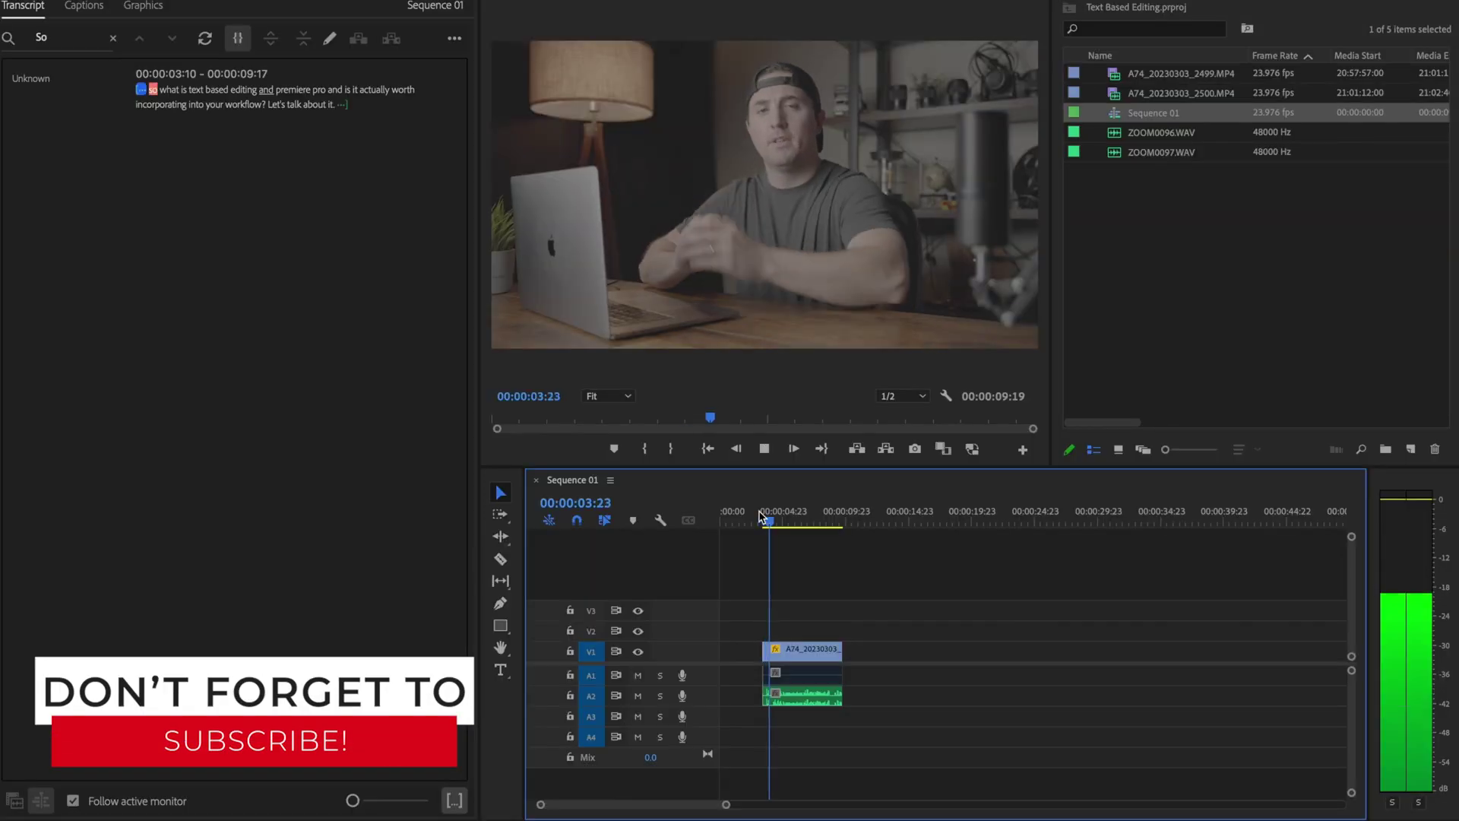
{"action": "left_click", "coordinate": [265, 262]}
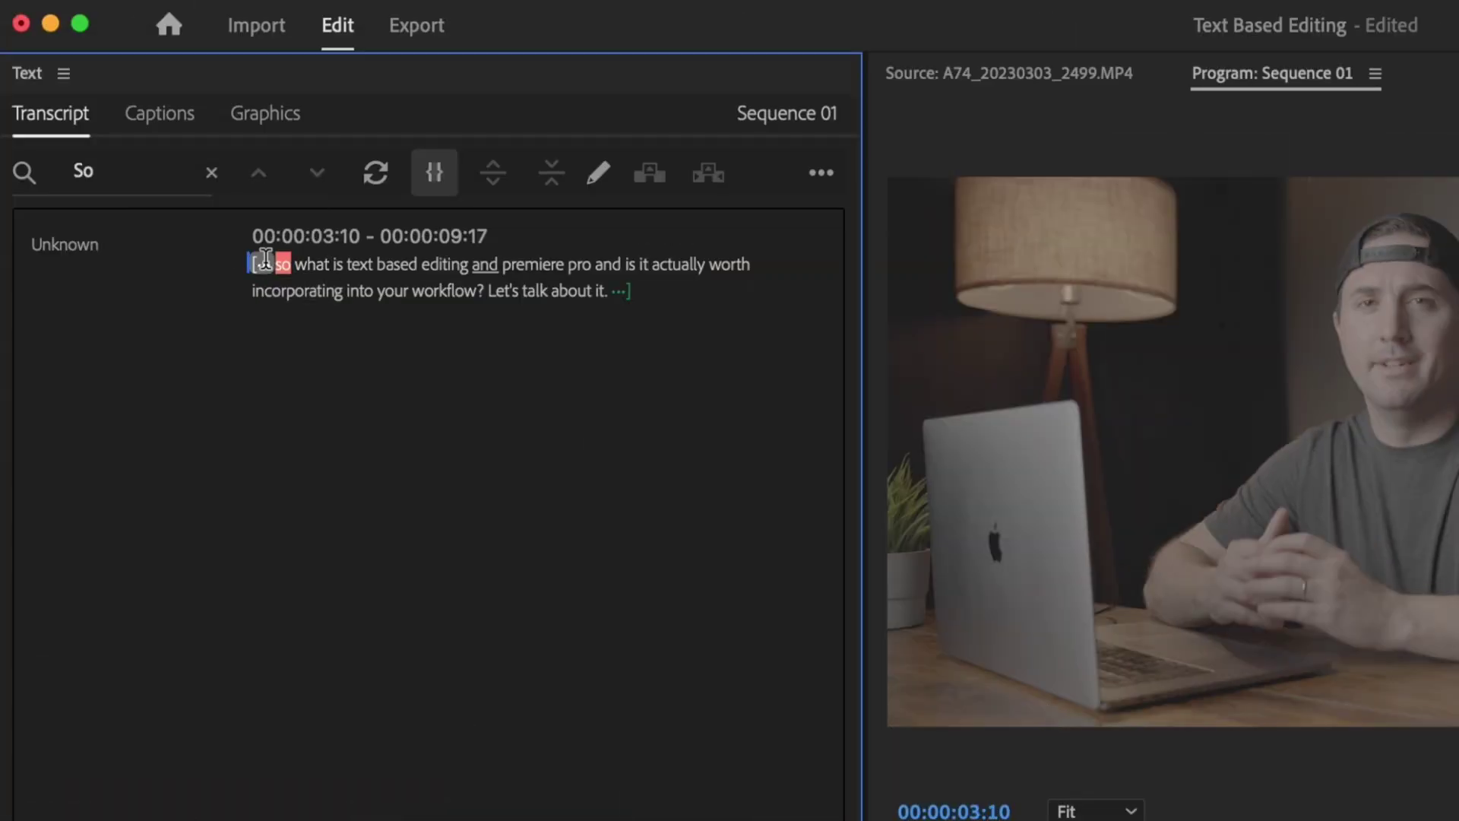
{"action": "left_click_drag", "start_coordinate": [270, 264], "coordinate": [237, 264]}
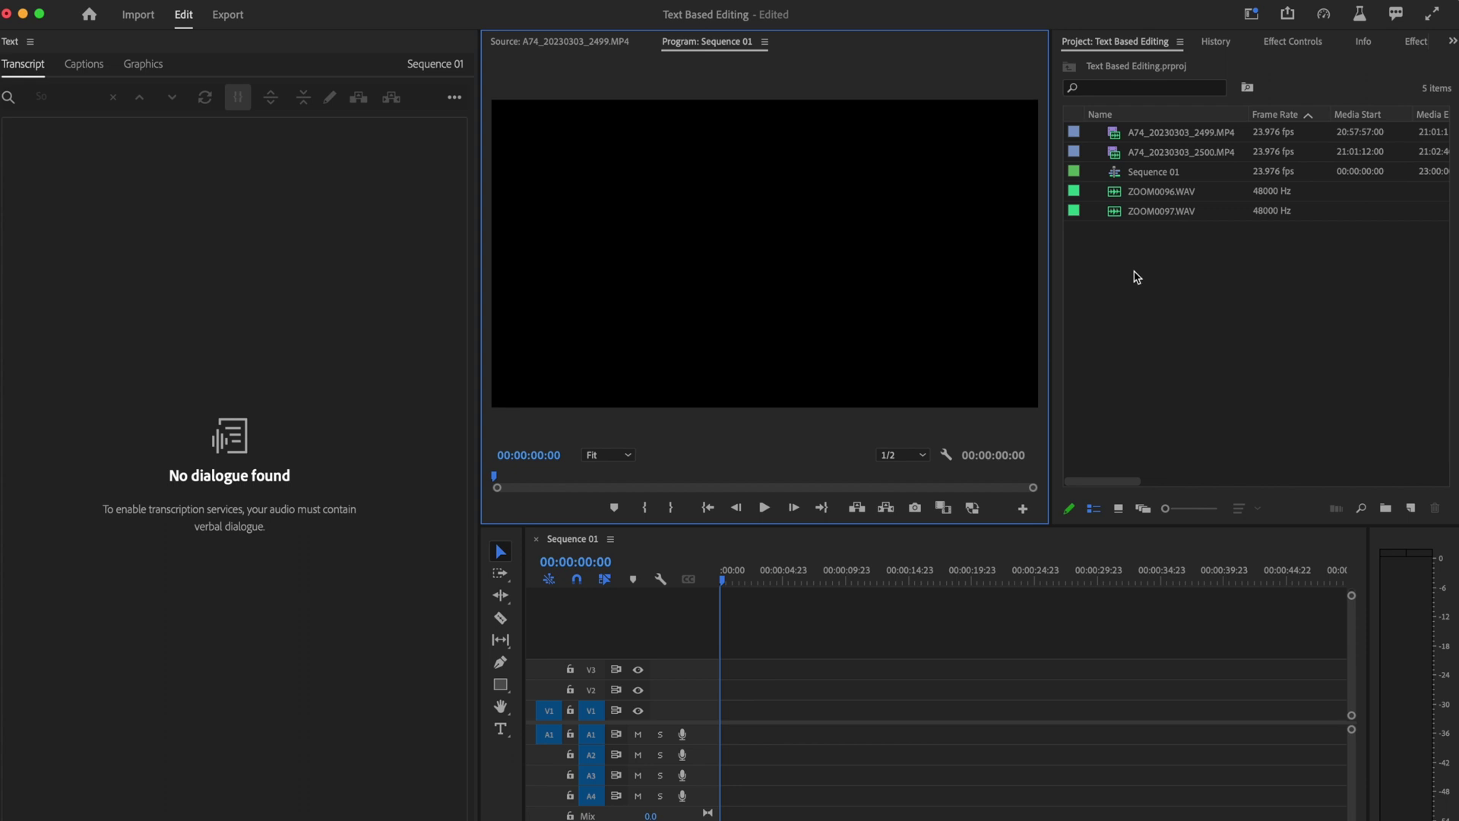
Step: Insert the chosen take from A74_20230303_2499.MP4's source transcript into Sequence 01 and play it back
{"action": "double_click", "coordinate": [1118, 140]}
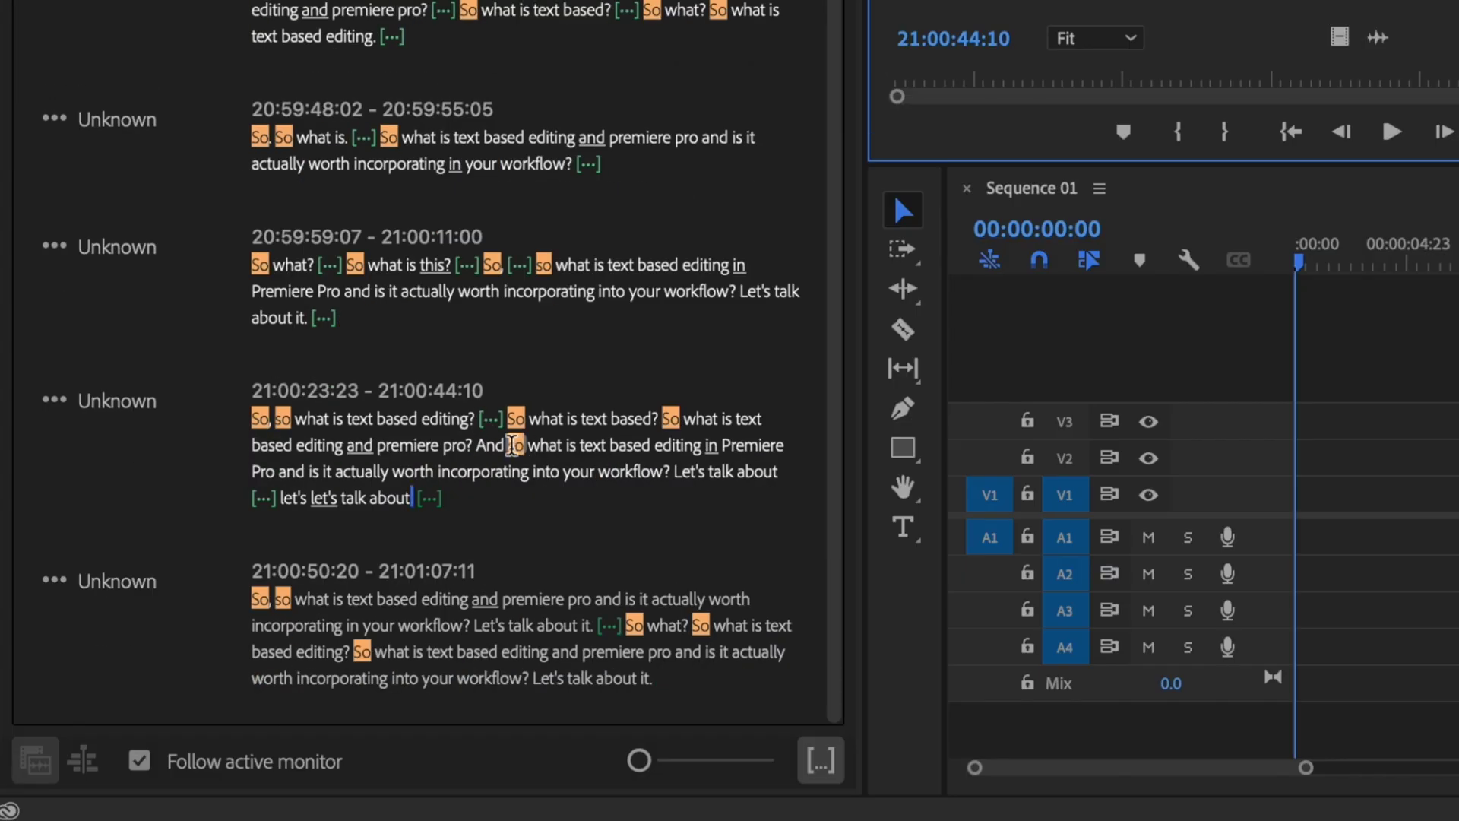
{"action": "mouse_move", "coordinate": [518, 446]}
{"action": "left_mouse_down"}
{"action": "mouse_move", "coordinate": [652, 445]}
{"action": "mouse_move", "coordinate": [413, 497]}
{"action": "left_mouse_up"}
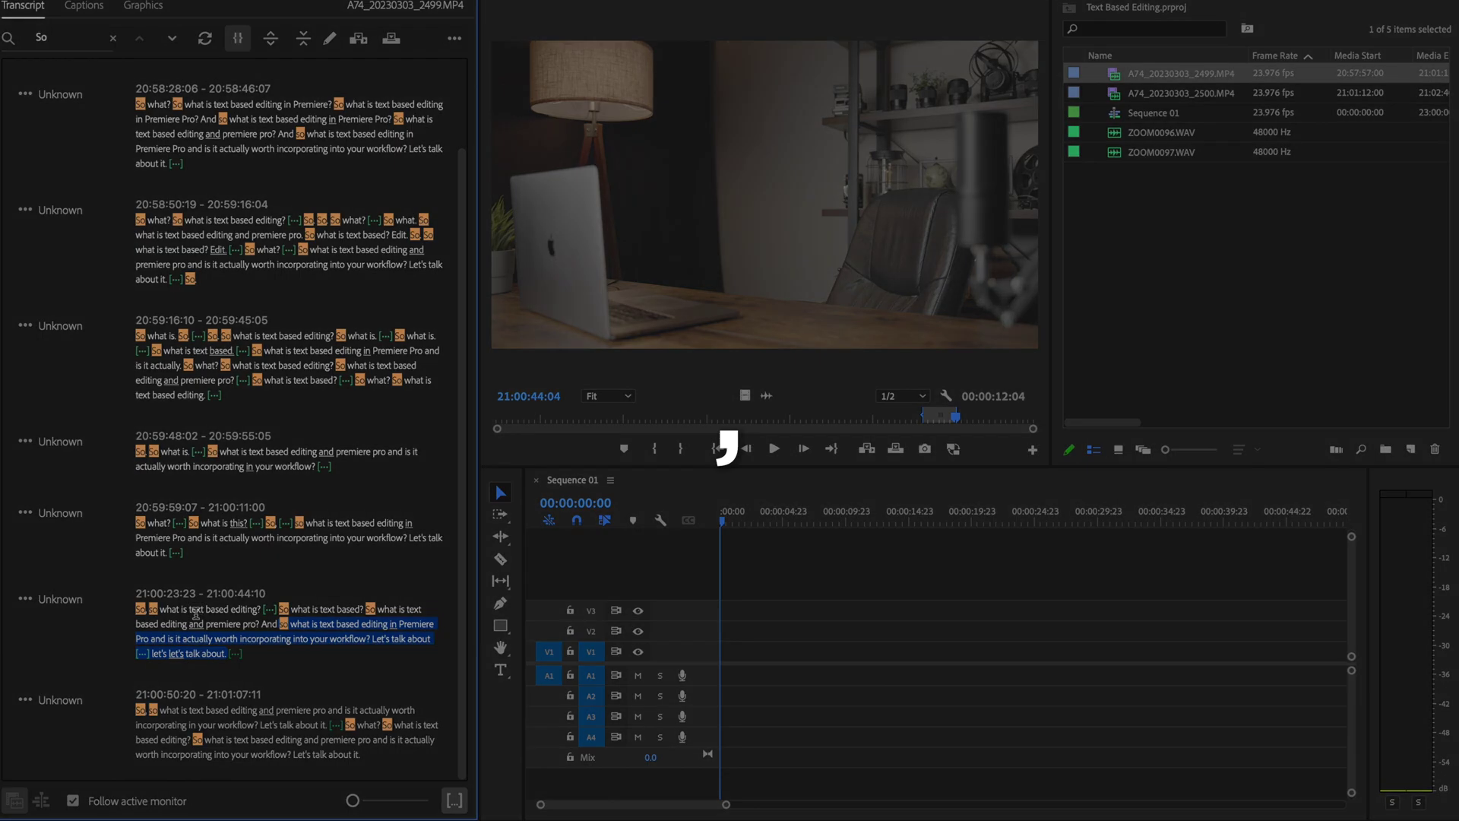
{"action": "key", "text": "comma"}
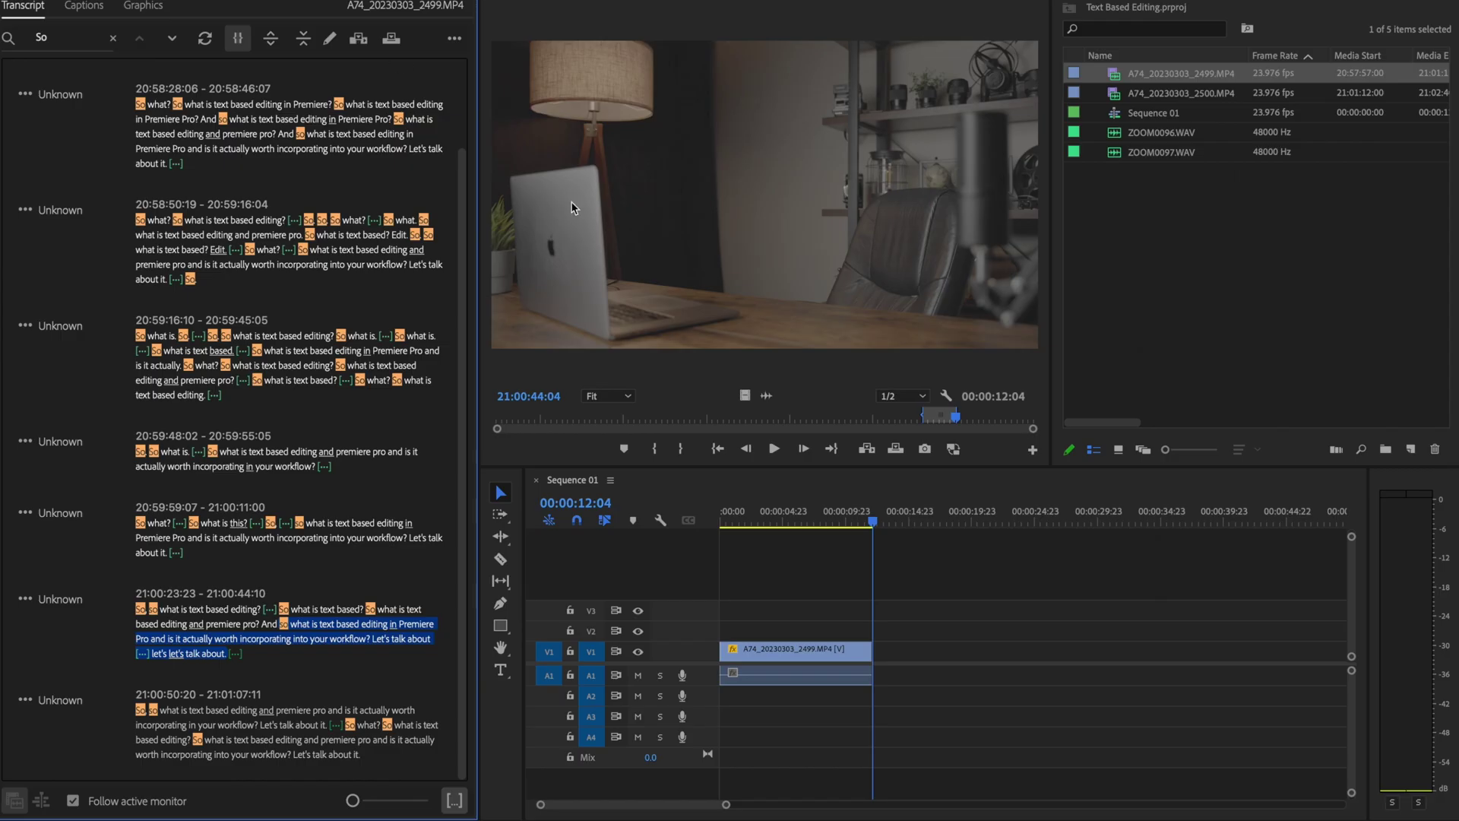
{"action": "left_click", "coordinate": [741, 468]}
{"action": "key", "text": "space"}
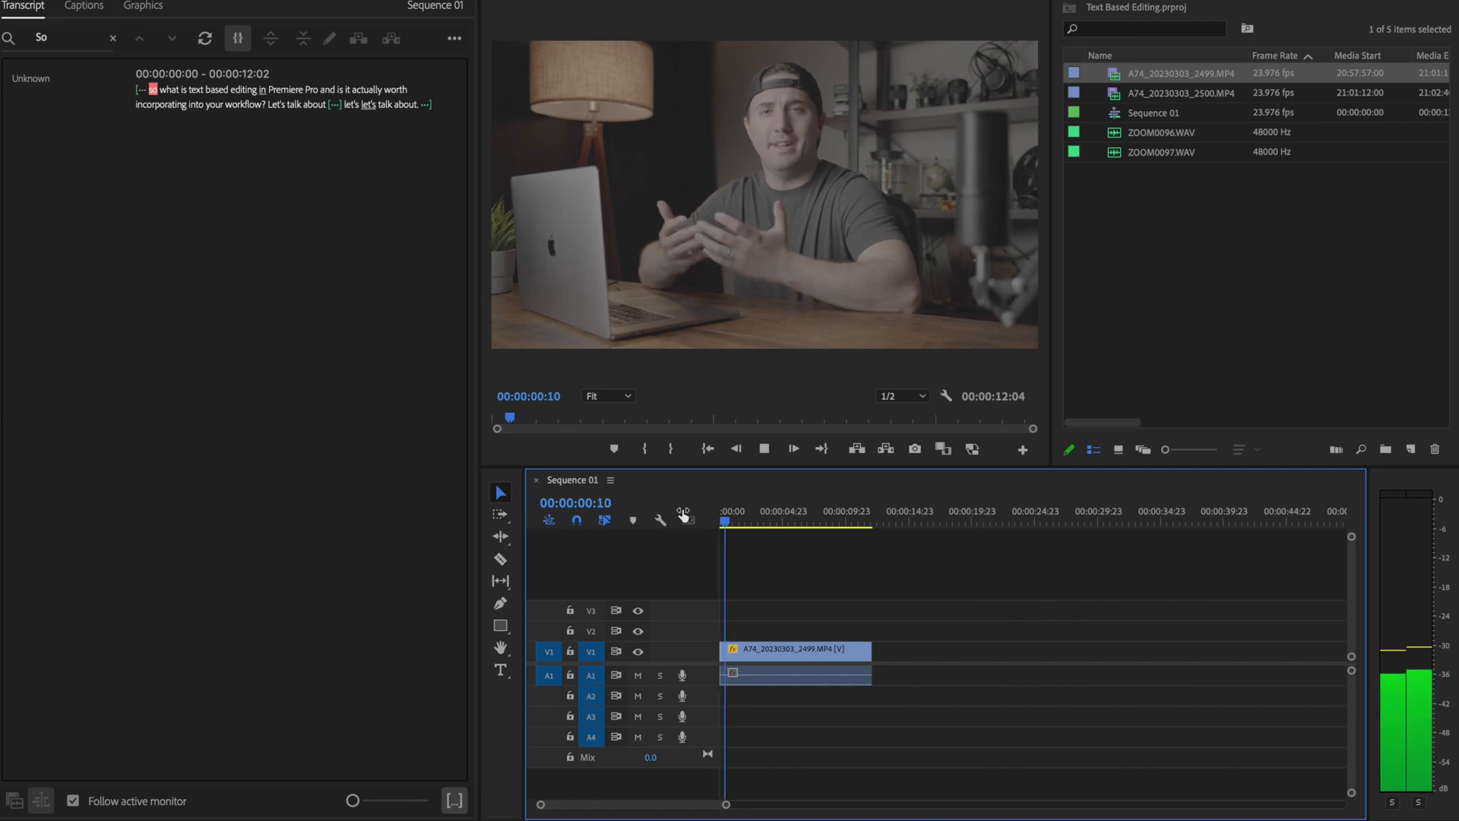